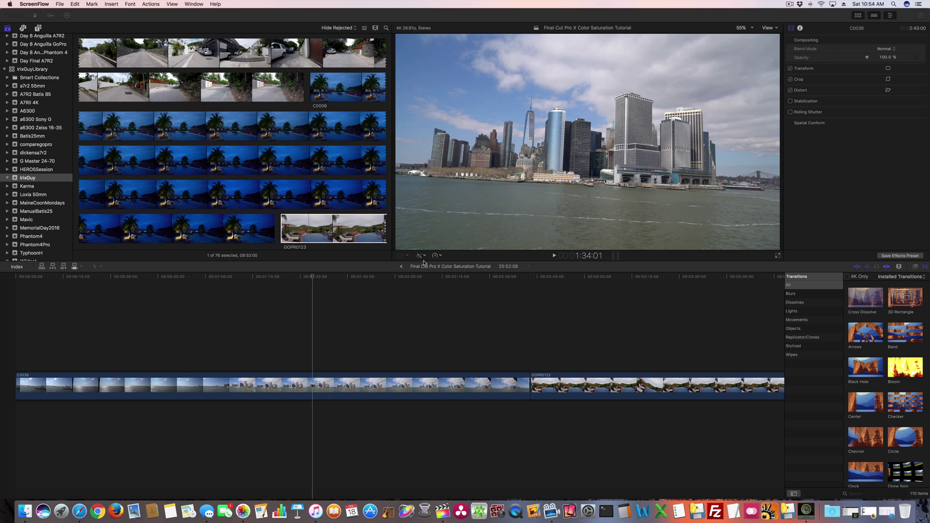
# Scroll the timeline through the GoPro GOPR0123 and DJI drone clips to preview them.
pyautogui.click(319, 300)
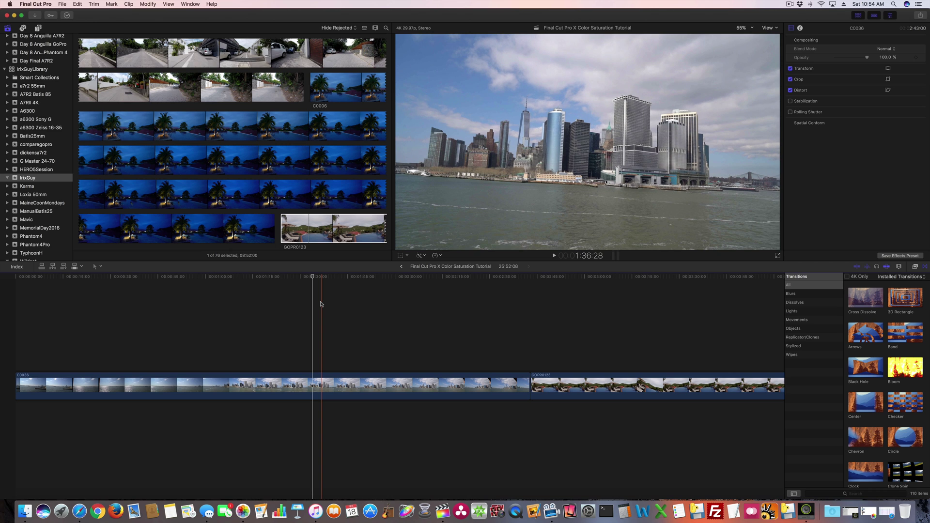
pyautogui.click(631, 305)
pyautogui.hscroll(10, 630, 305)
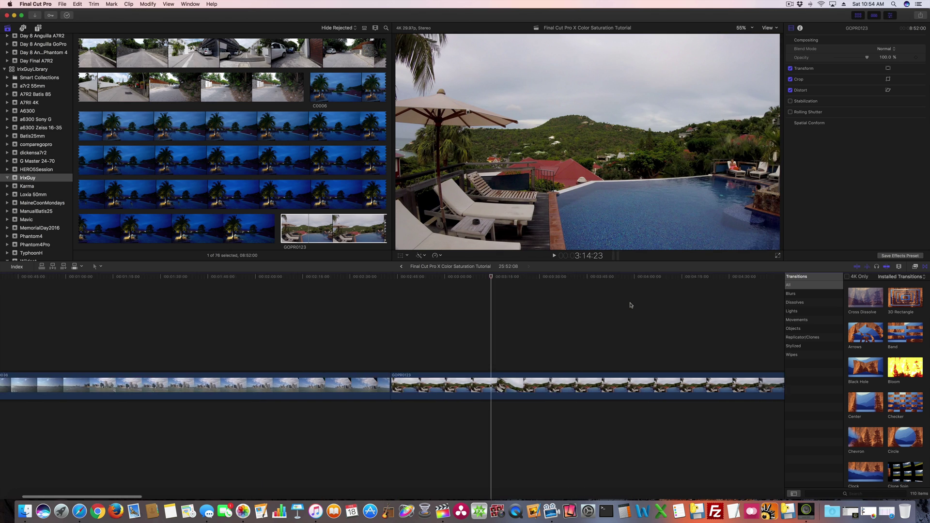
pyautogui.hscroll(15, 630, 305)
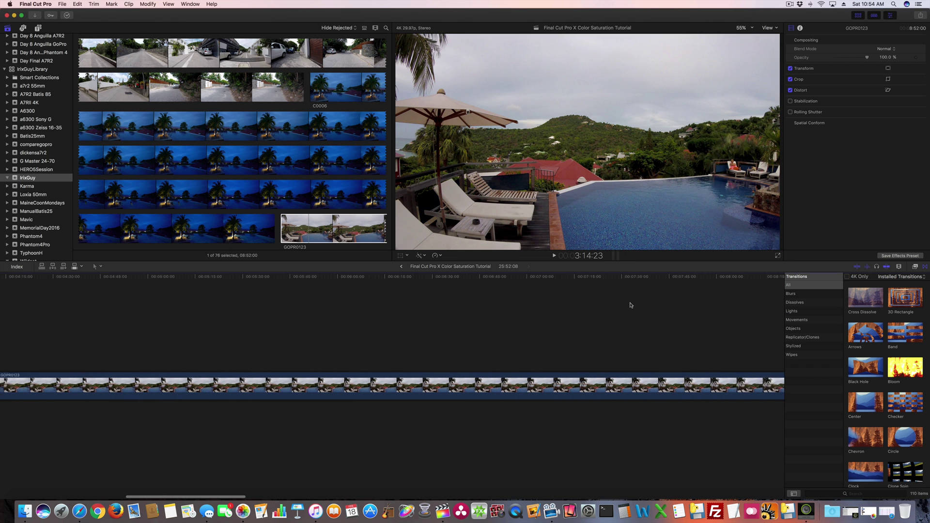
pyautogui.hscroll(5, 631, 305)
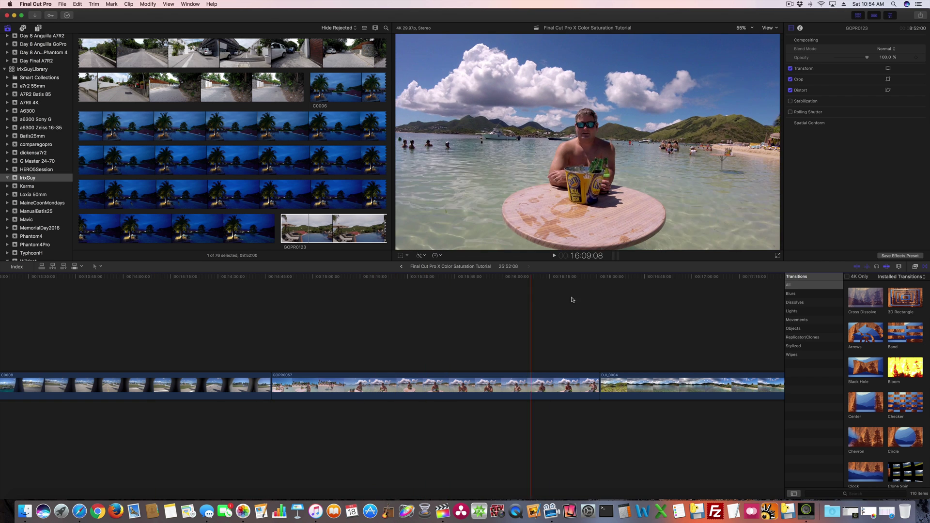
pyautogui.hscroll(5, 677, 297)
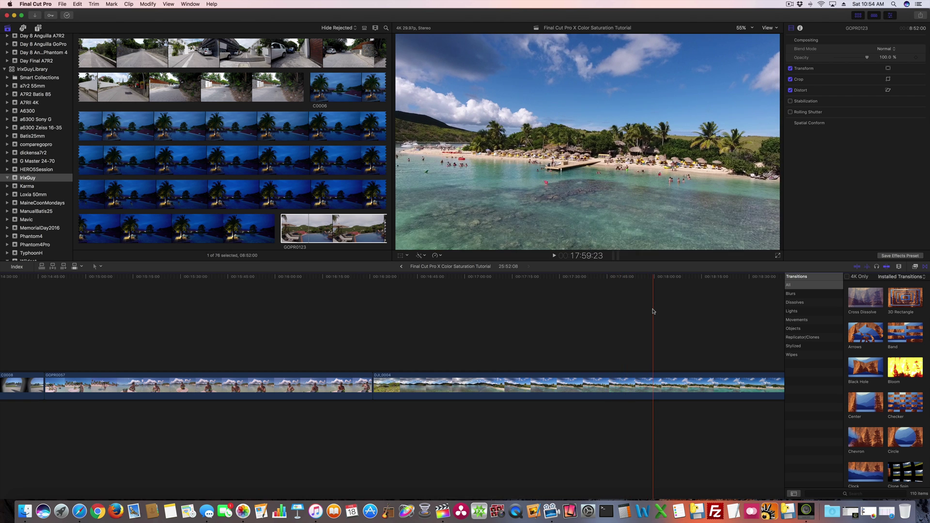
pyautogui.hscroll(12, 653, 311)
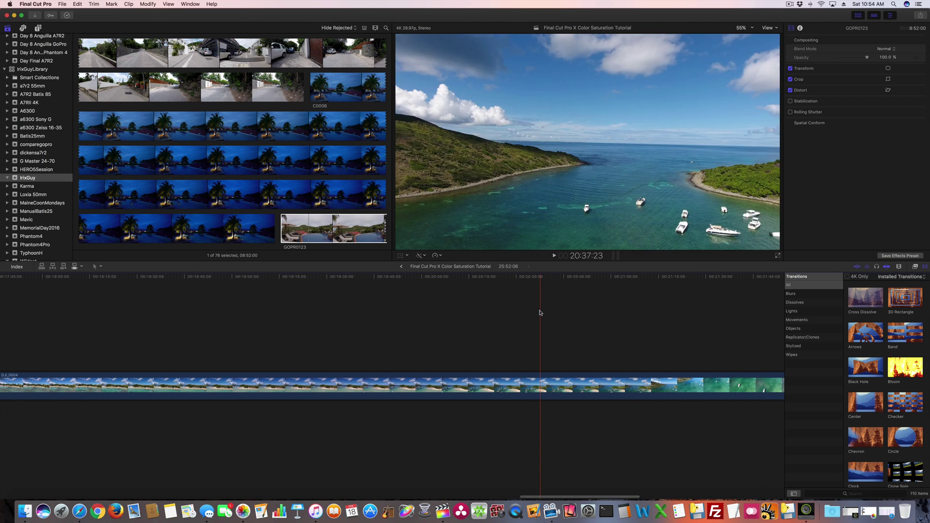
# Scroll back to the city harbour clip C0036 and place the playhead inside it.
pyautogui.hscroll(-18, 540, 312)
pyautogui.hscroll(-20, 540, 312)
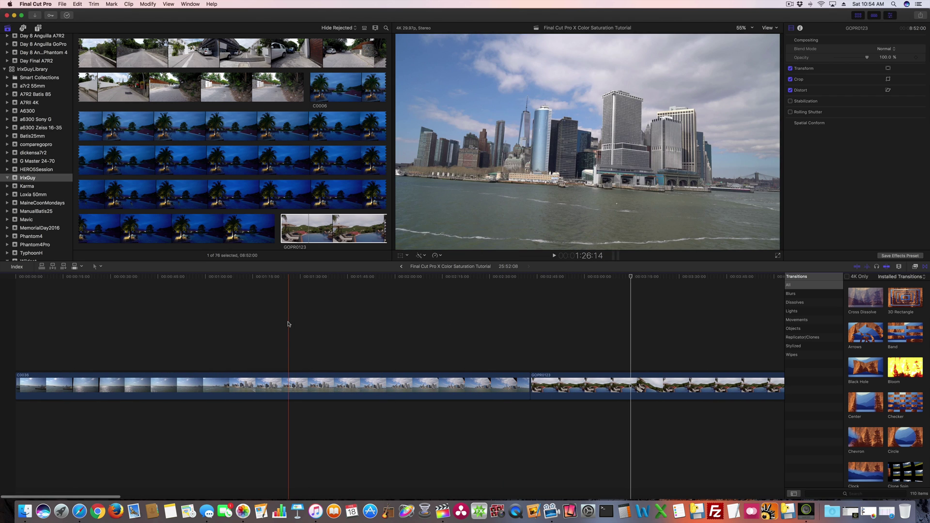
pyautogui.click(288, 324)
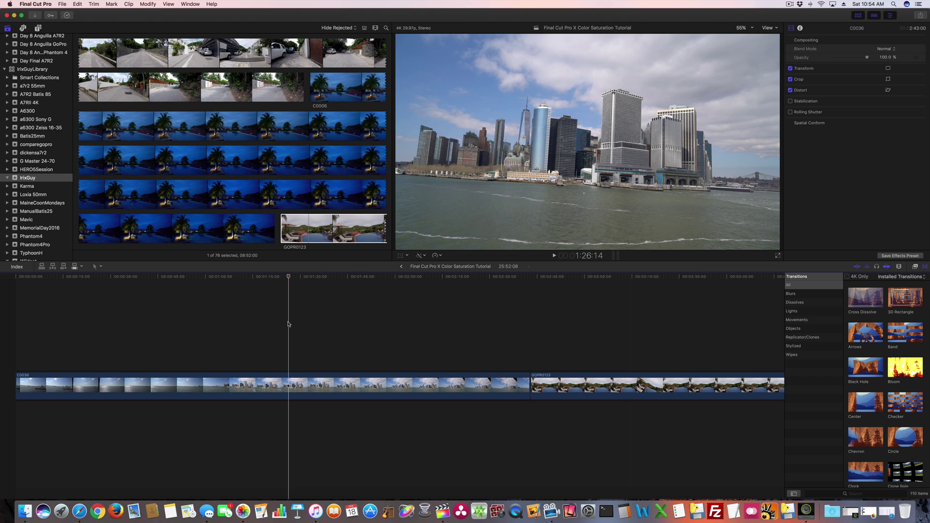
pyautogui.click(330, 330)
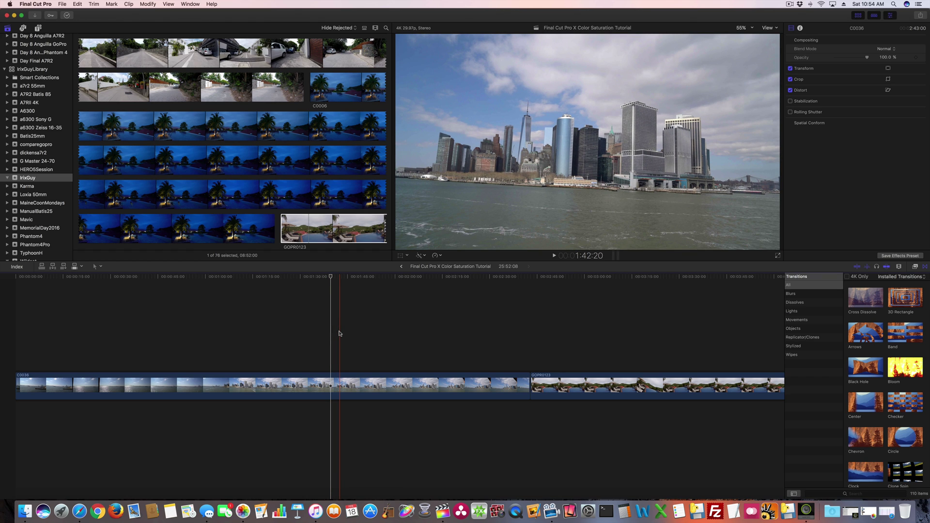
pyautogui.click(340, 333)
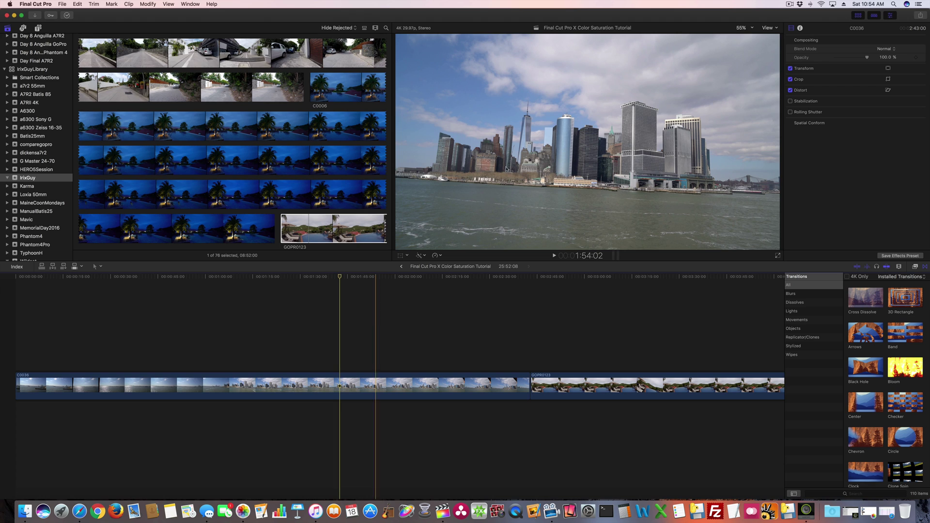
pyautogui.moveTo(902, 77)
pyautogui.click(924, 268)
# Switch to the Effects browser's Video > Color category and drag Color Correction onto C0036.
pyautogui.click(923, 268)
pyautogui.click(915, 267)
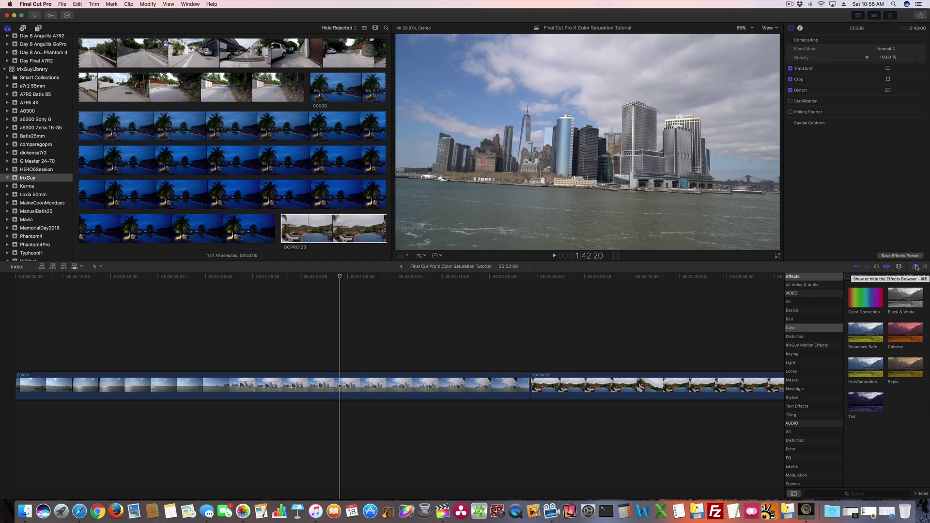
pyautogui.click(801, 302)
pyautogui.click(797, 330)
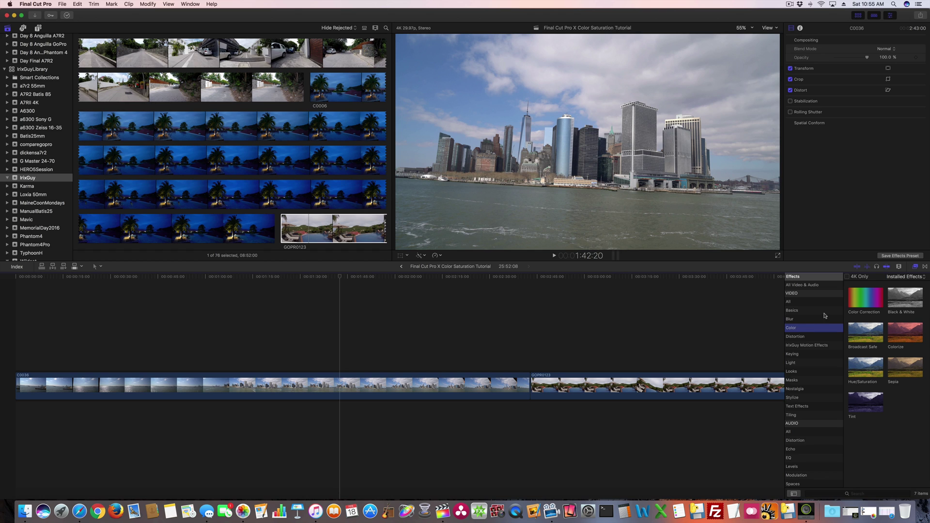
pyautogui.click(867, 296)
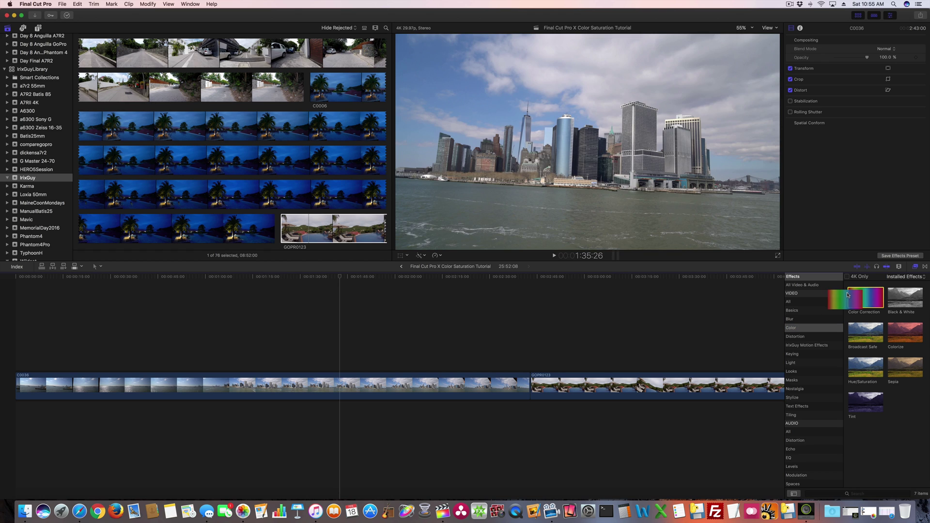
pyautogui.moveTo(868, 292); pyautogui.dragTo(377, 383)
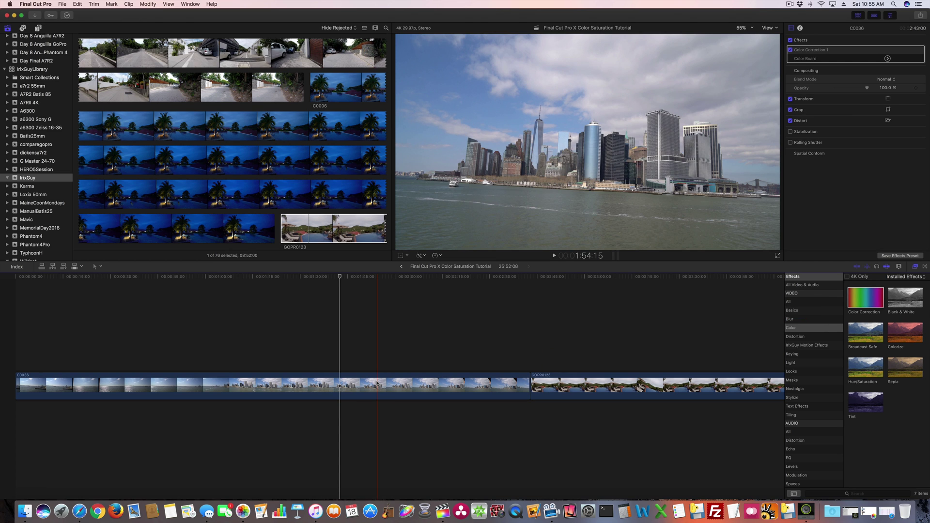
# Select C0036 and bring up the Color Board's Saturation pane in the Video Inspector.
pyautogui.click(361, 381)
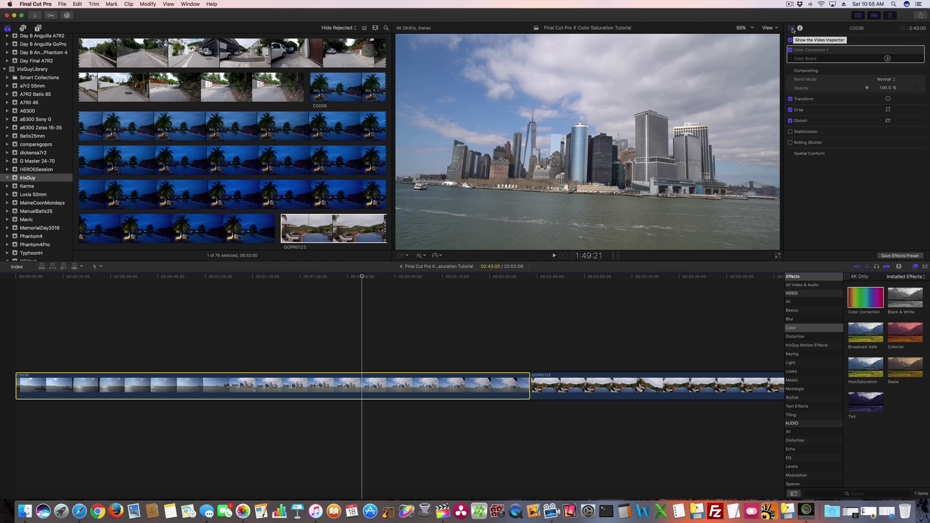
pyautogui.click(793, 30)
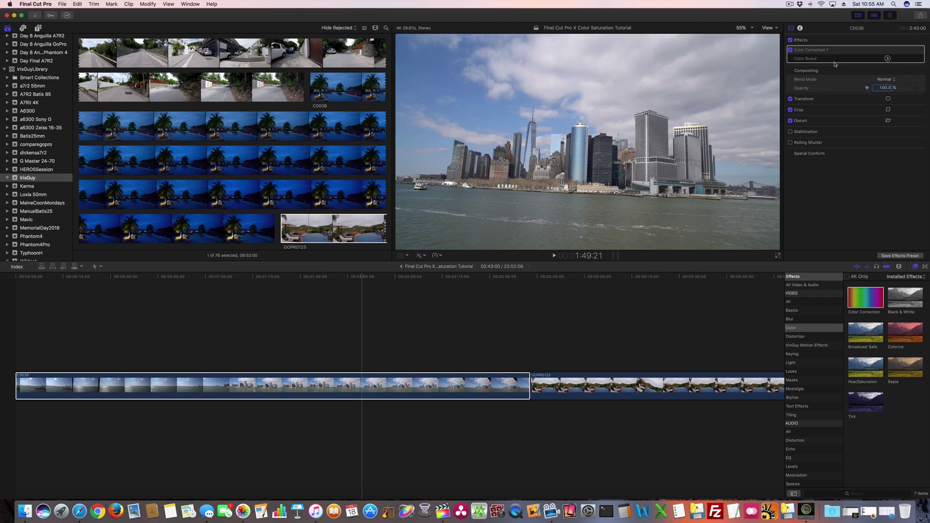
pyautogui.click(887, 59)
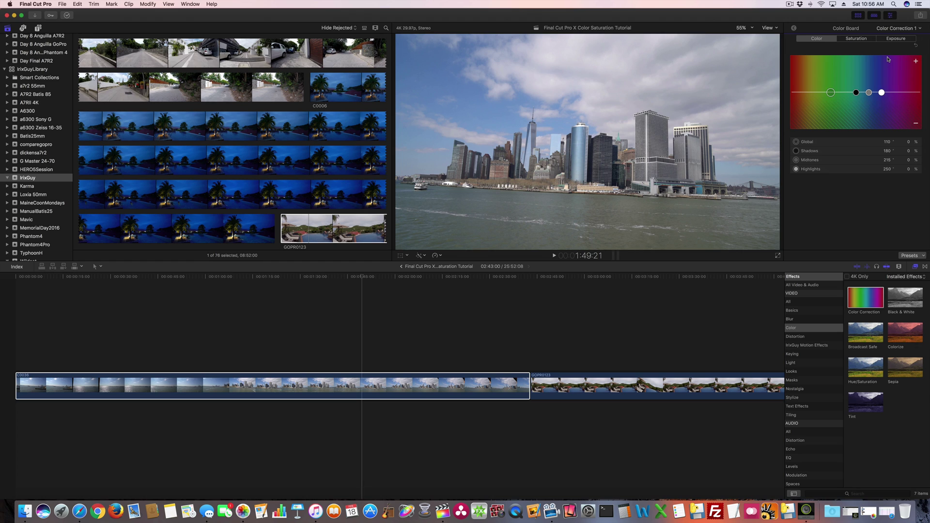
pyautogui.click(857, 39)
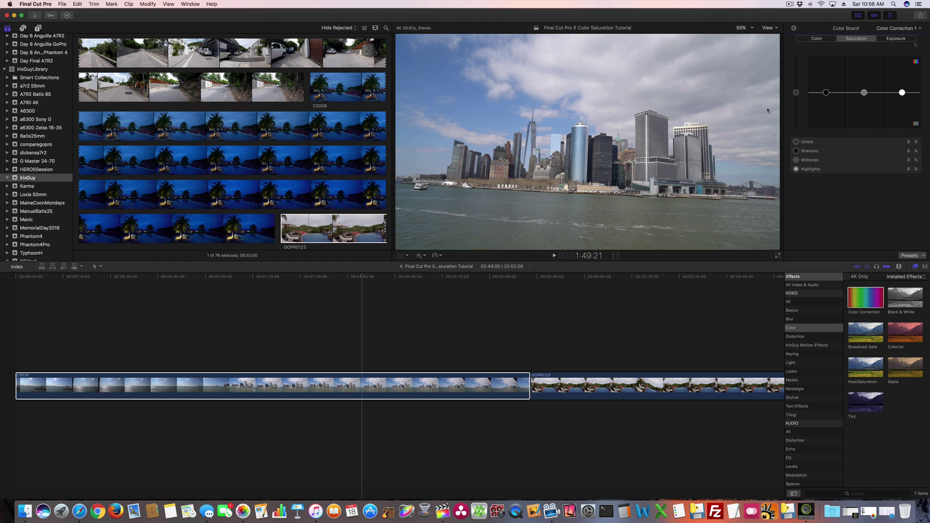
# Try C0036's global saturation at -100% and -51%, then play the skyline to judge it.
pyautogui.moveTo(797, 93); pyautogui.dragTo(796, 139)
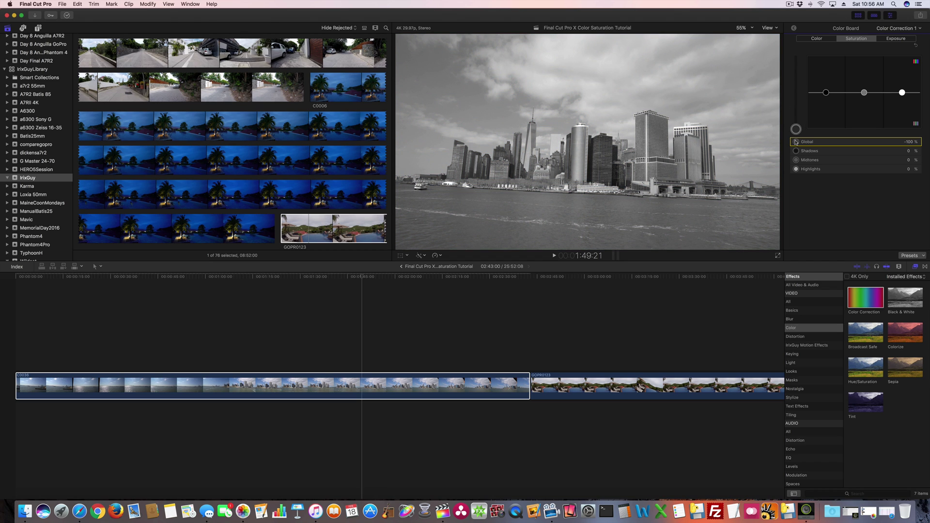
pyautogui.moveTo(796, 129); pyautogui.dragTo(799, 52)
pyautogui.click(339, 340)
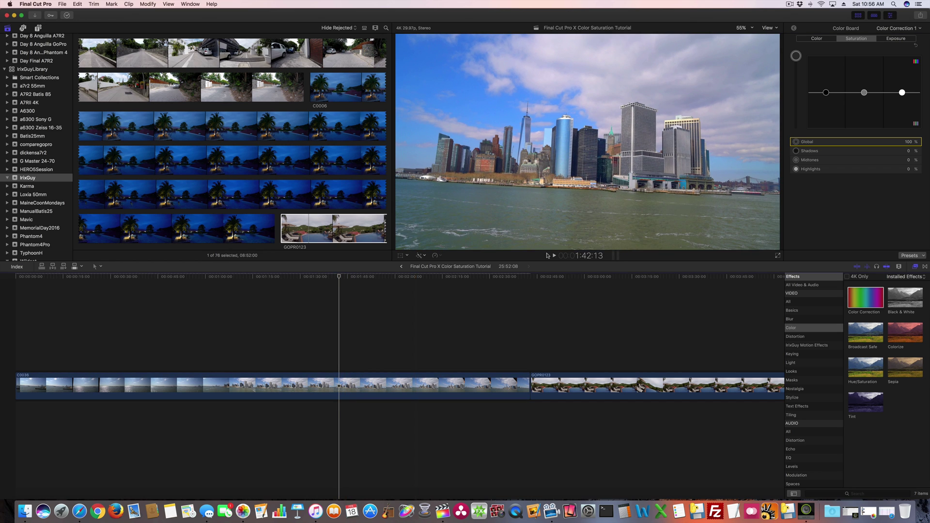
pyautogui.click(552, 257)
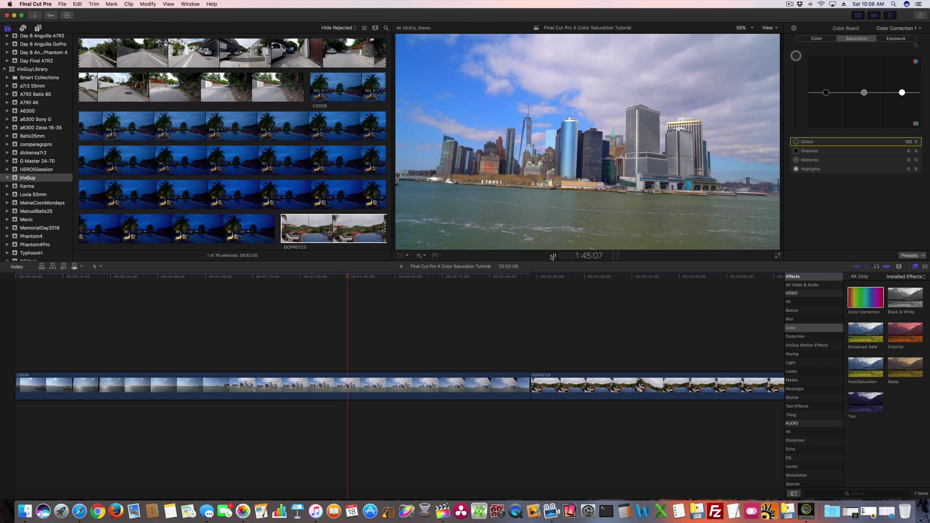
pyautogui.click(552, 257)
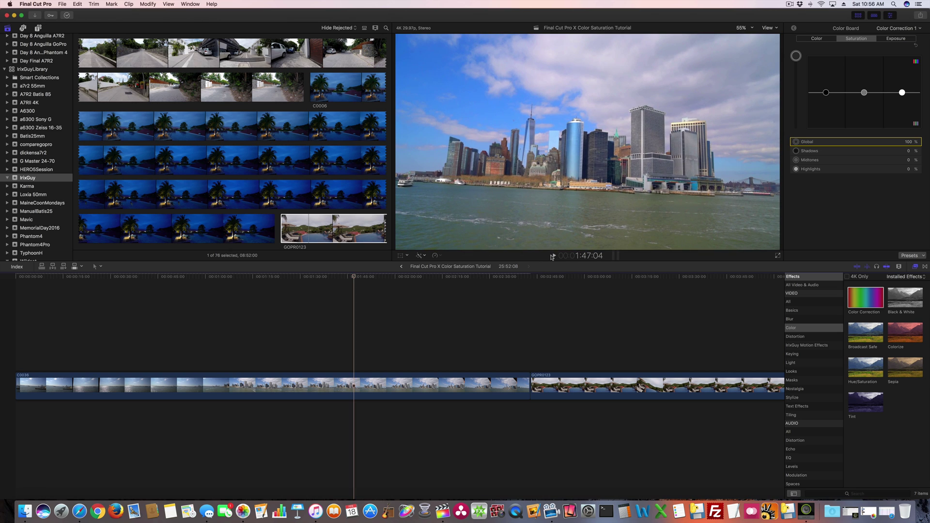
# Compare global saturation from 21% up to 100%, ending nearly black and white.
pyautogui.moveTo(796, 57); pyautogui.dragTo(792, 93)
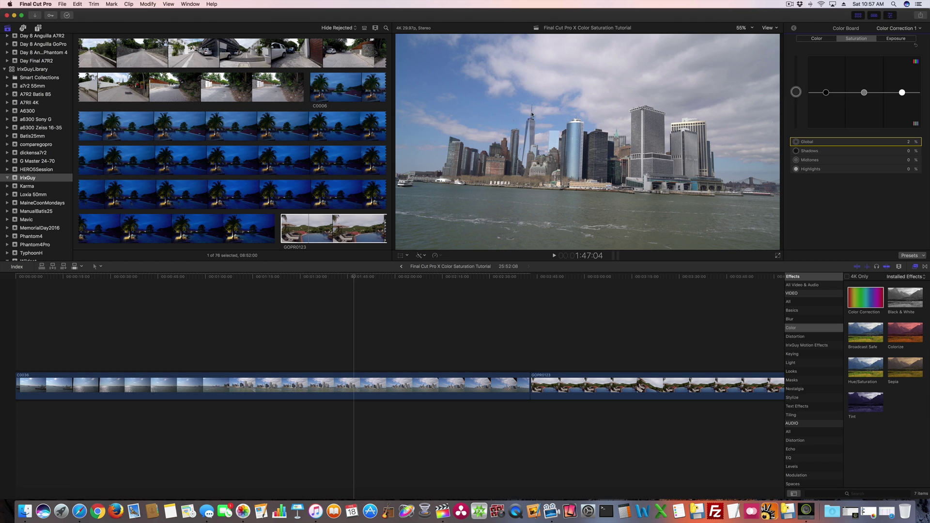
pyautogui.moveTo(796, 93)
pyautogui.mouseDown()
pyautogui.moveTo(796, 82)
pyautogui.moveTo(792, 128)
pyautogui.moveTo(797, 88)
pyautogui.mouseUp()
pyautogui.click(332, 325)
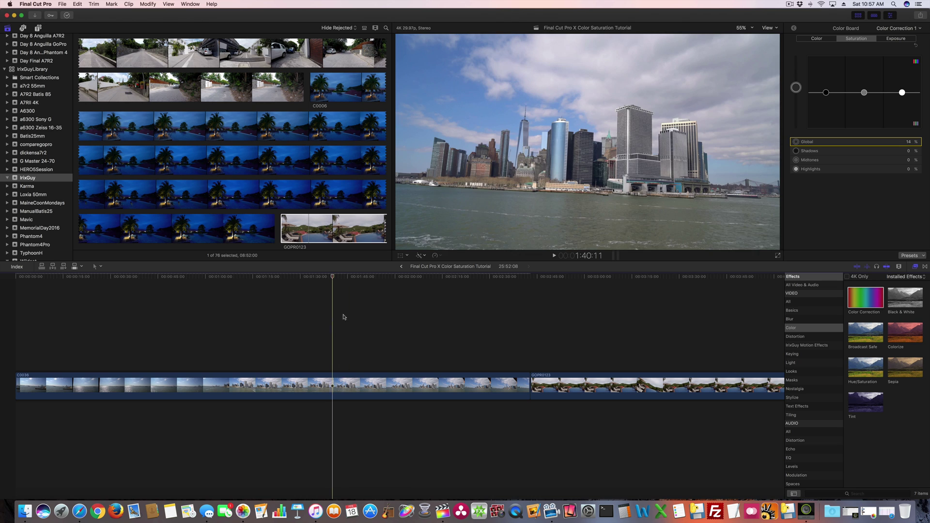
pyautogui.click(552, 256)
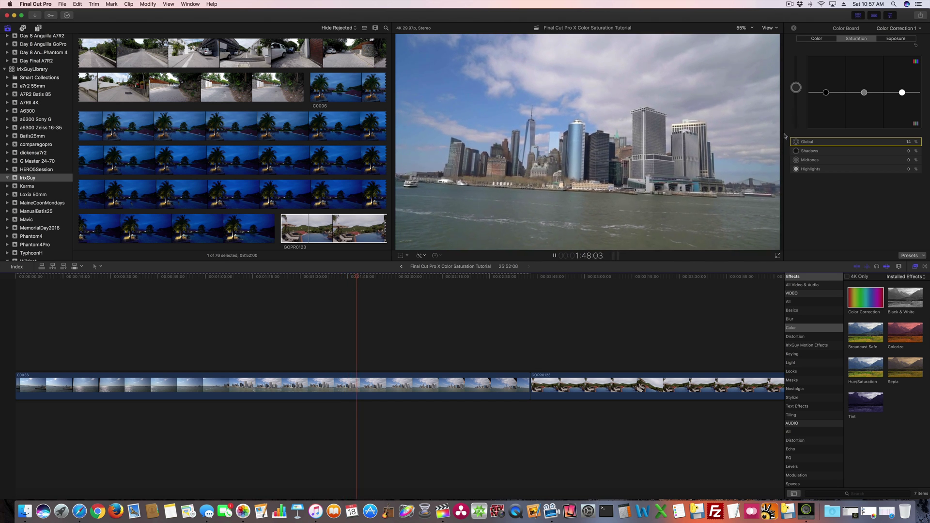
pyautogui.press('space')
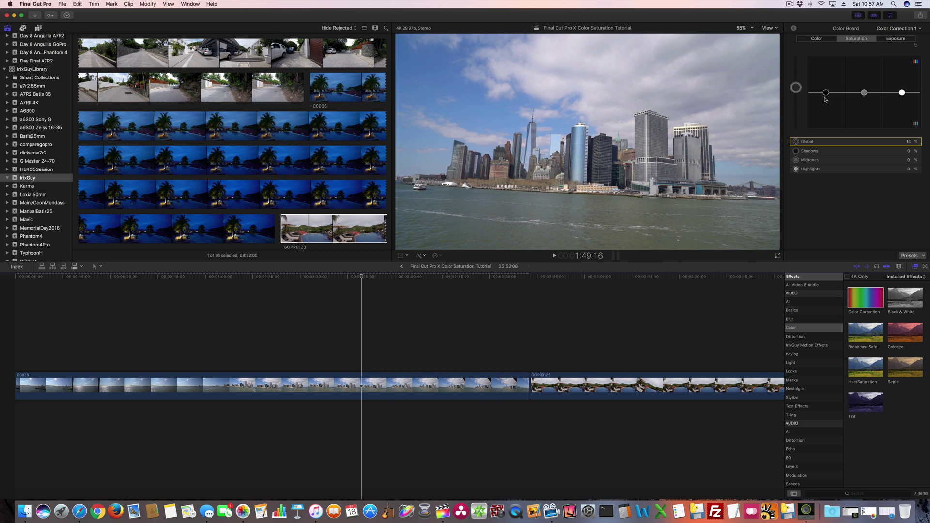
pyautogui.moveTo(795, 87); pyautogui.dragTo(795, 56)
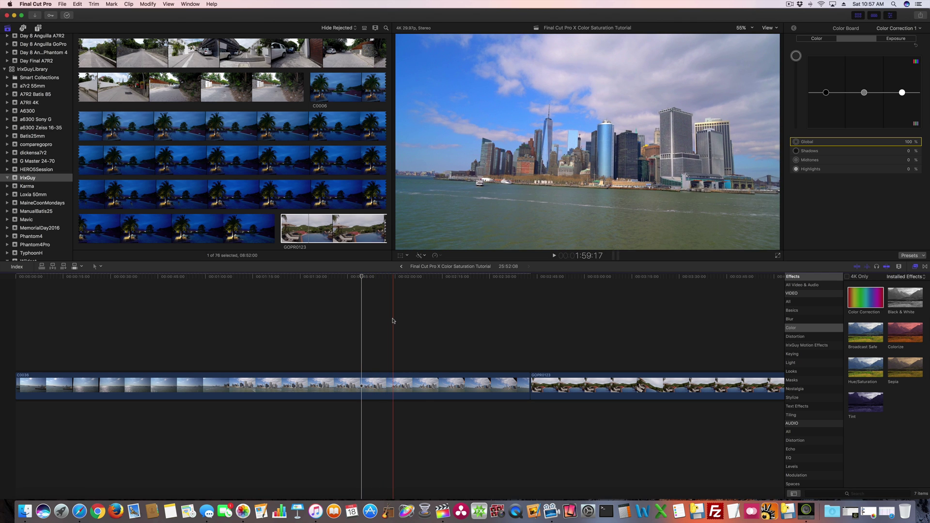
pyautogui.moveTo(796, 56); pyautogui.dragTo(796, 130)
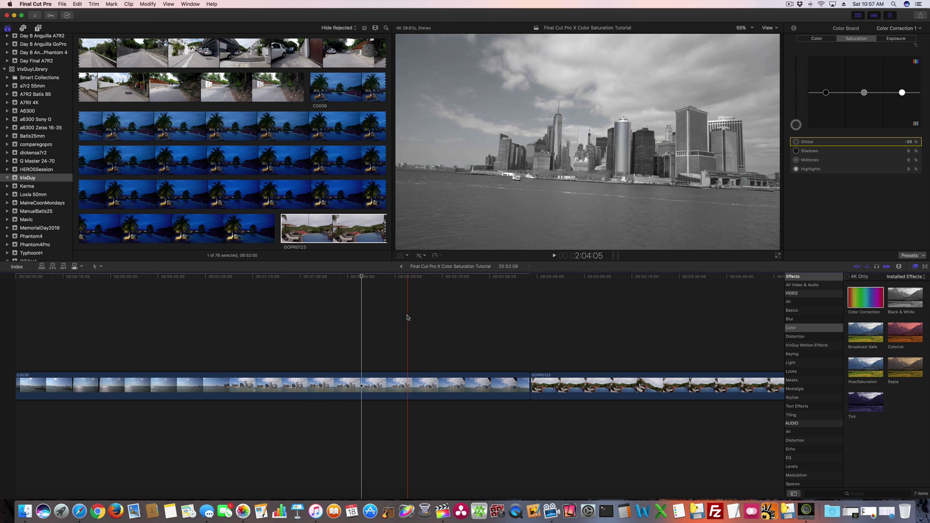
# Scroll to the GoPro pool clip GOPR0123 and scrub through a few of its frames.
pyautogui.hscroll(8, 463, 317)
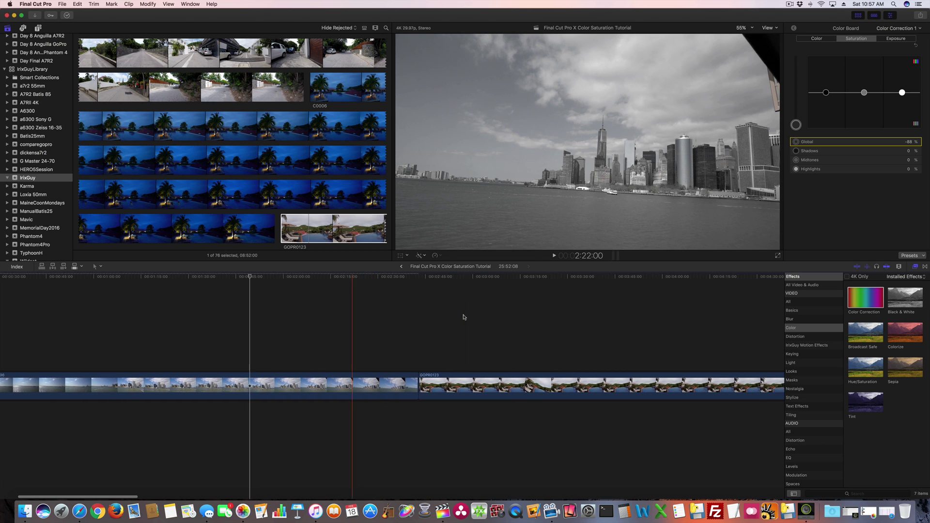
pyautogui.click(495, 328)
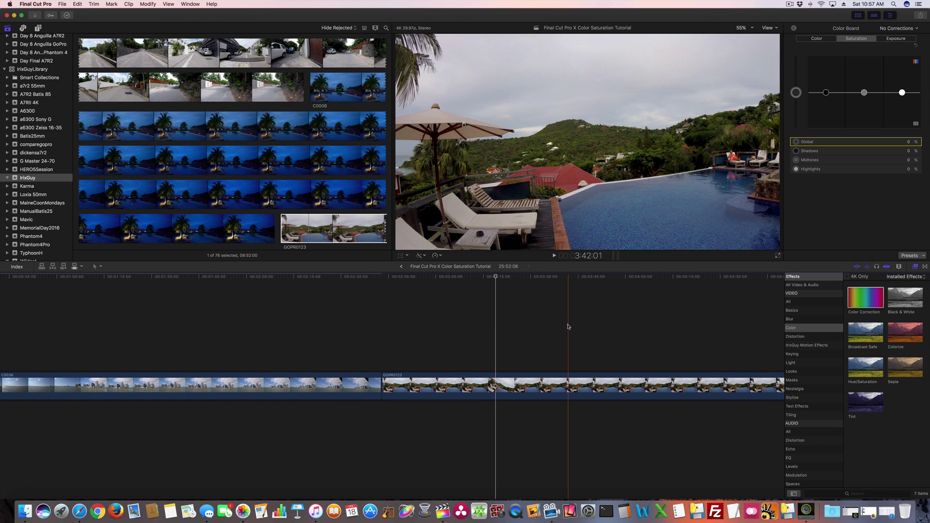
pyautogui.hscroll(20, 616, 322)
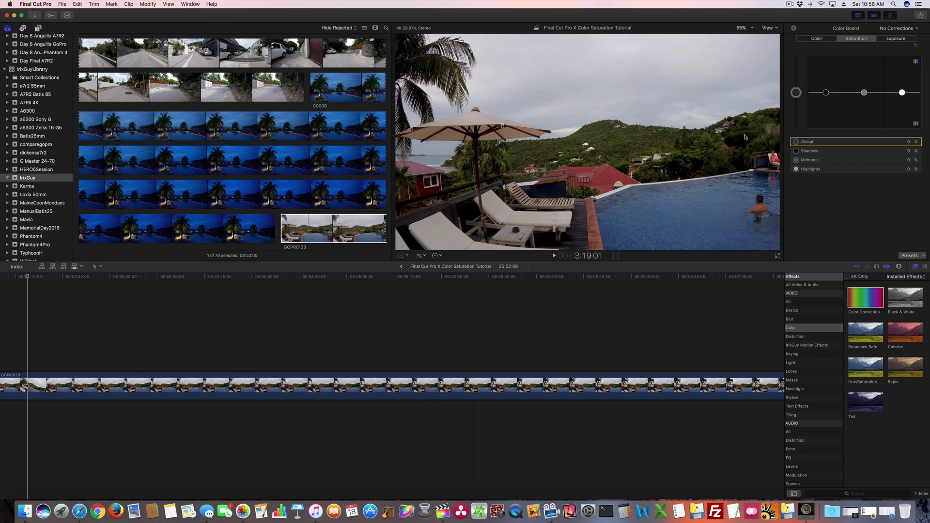
pyautogui.click(367, 336)
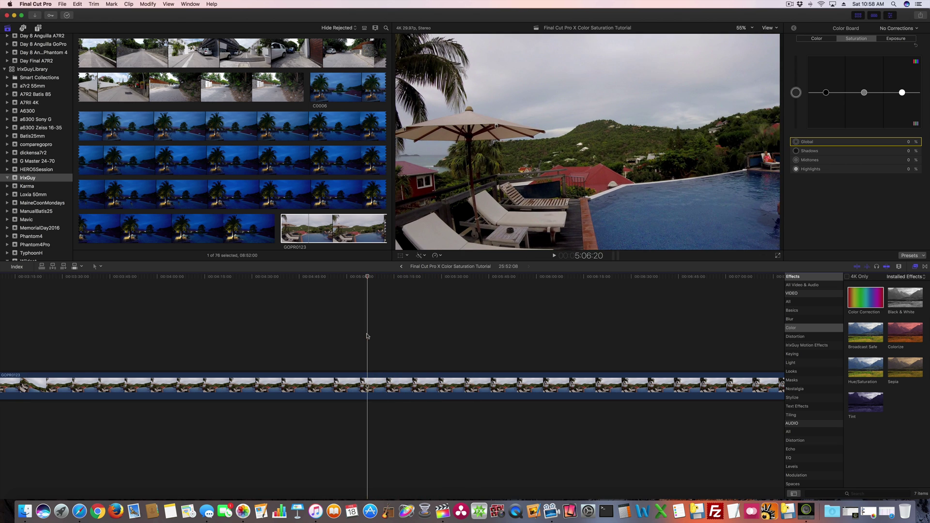
pyautogui.click(315, 341)
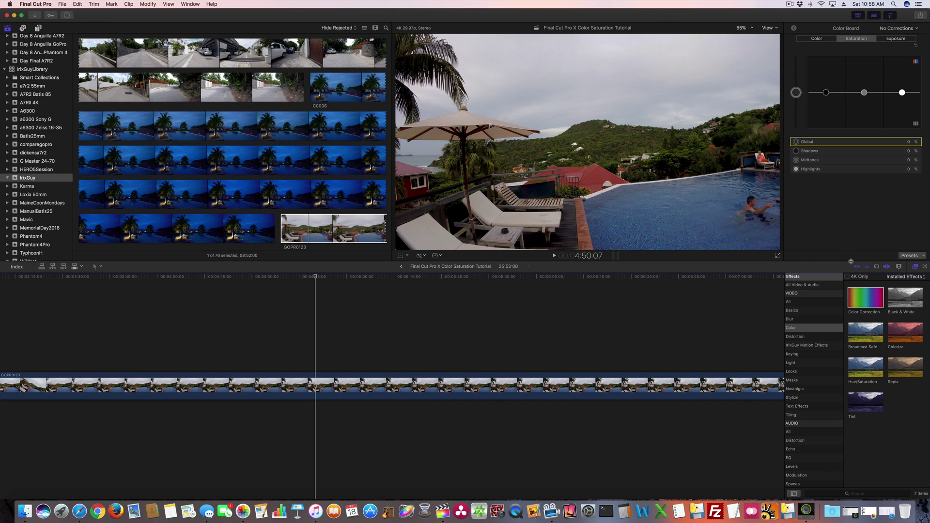
# Add Color Correction to GOPR0123 and lower its global saturation to -85%, then nudge to -71%.
pyautogui.moveTo(865, 300); pyautogui.dragTo(372, 394)
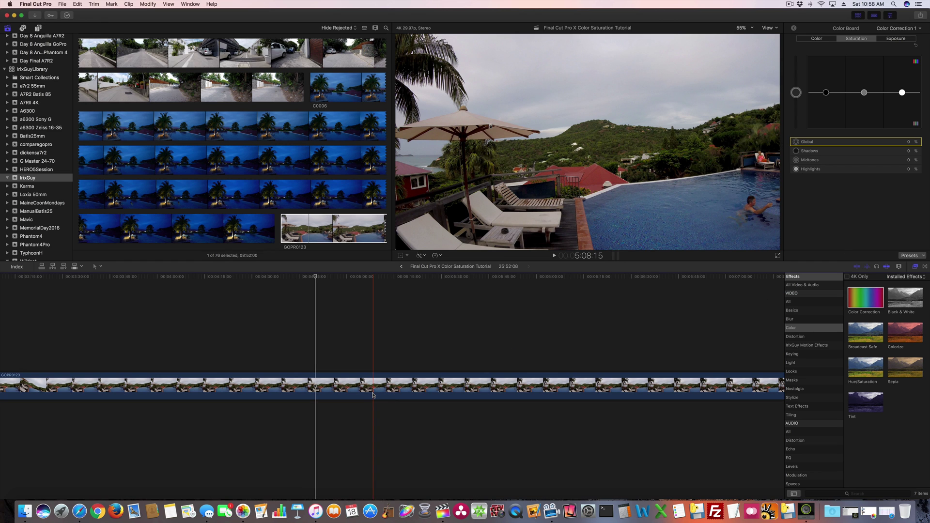
pyautogui.click(477, 341)
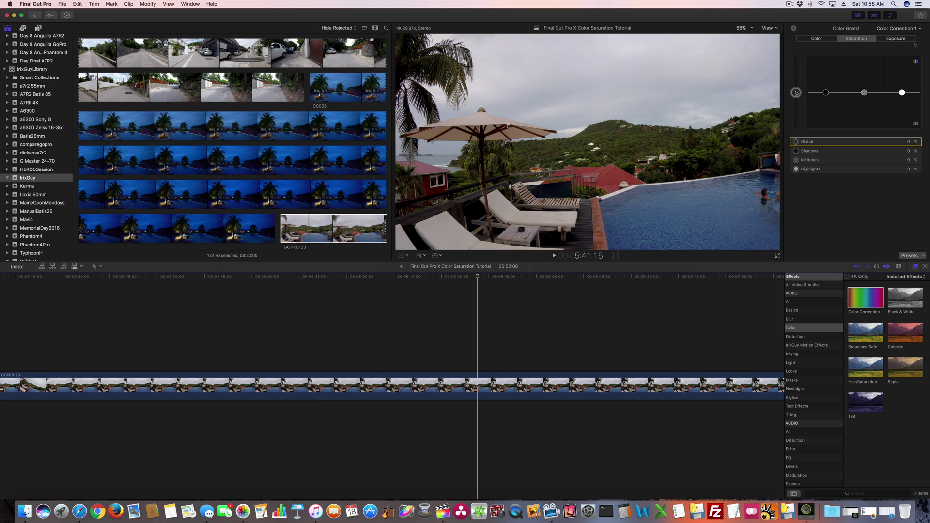
pyautogui.moveTo(796, 93); pyautogui.dragTo(793, 129)
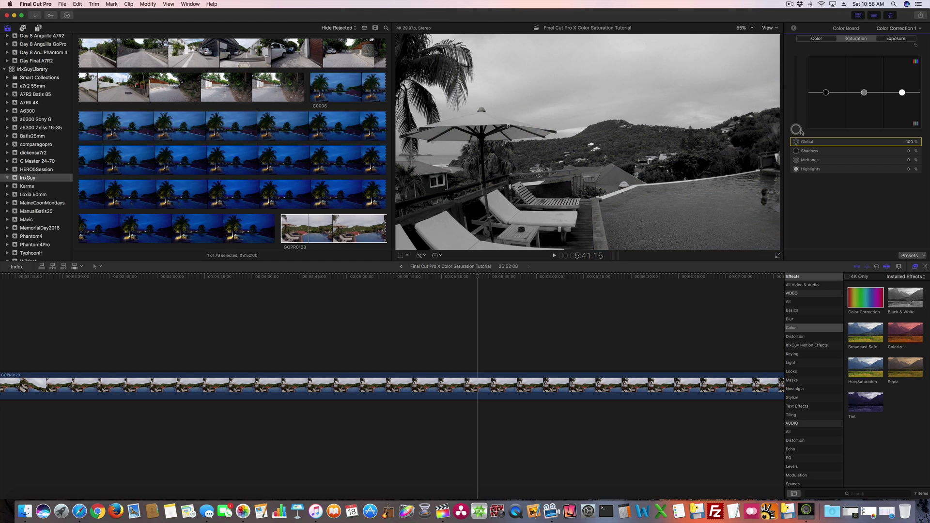
pyautogui.moveTo(796, 129); pyautogui.dragTo(797, 130)
pyautogui.moveTo(796, 128); pyautogui.dragTo(797, 123)
pyautogui.moveTo(796, 124); pyautogui.dragTo(796, 118)
# Swing GOPR0123's global saturation between -10%, 88%, 100% and 27%, settling at 1%.
pyautogui.moveTo(795, 116); pyautogui.dragTo(796, 95)
pyautogui.moveTo(799, 95); pyautogui.dragTo(803, 46)
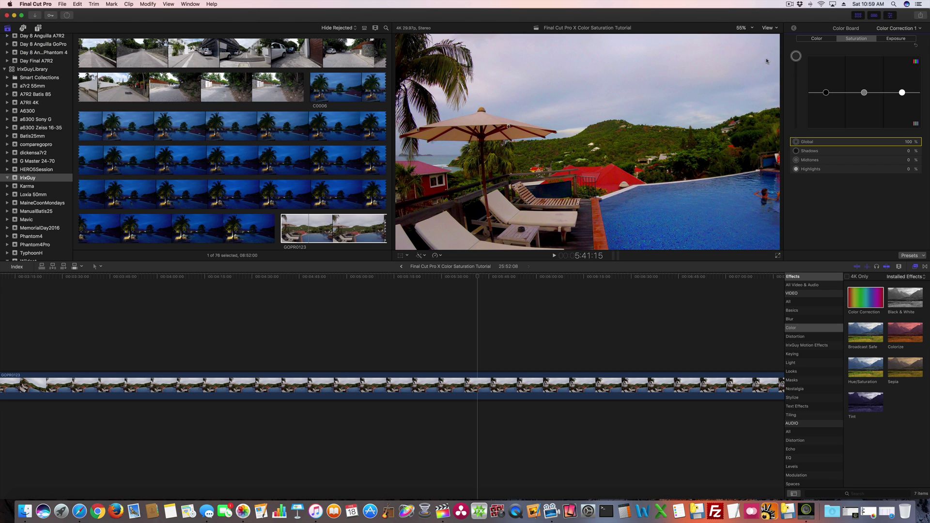
pyautogui.moveTo(796, 56); pyautogui.dragTo(790, 93)
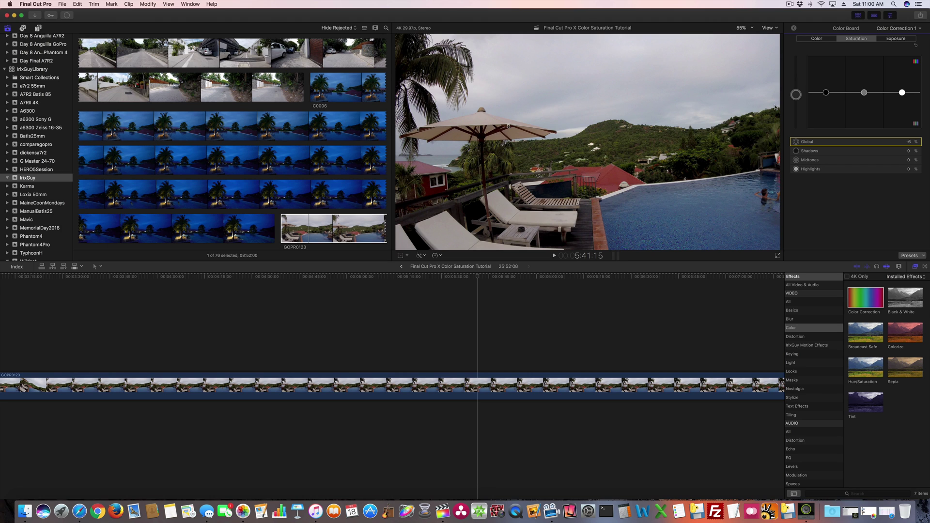
pyautogui.moveTo(796, 94); pyautogui.dragTo(798, 54)
pyautogui.moveTo(796, 56); pyautogui.dragTo(796, 96)
pyautogui.moveTo(796, 95); pyautogui.dragTo(795, 56)
pyautogui.moveTo(796, 57); pyautogui.dragTo(795, 93)
pyautogui.hscroll(10, 557, 333)
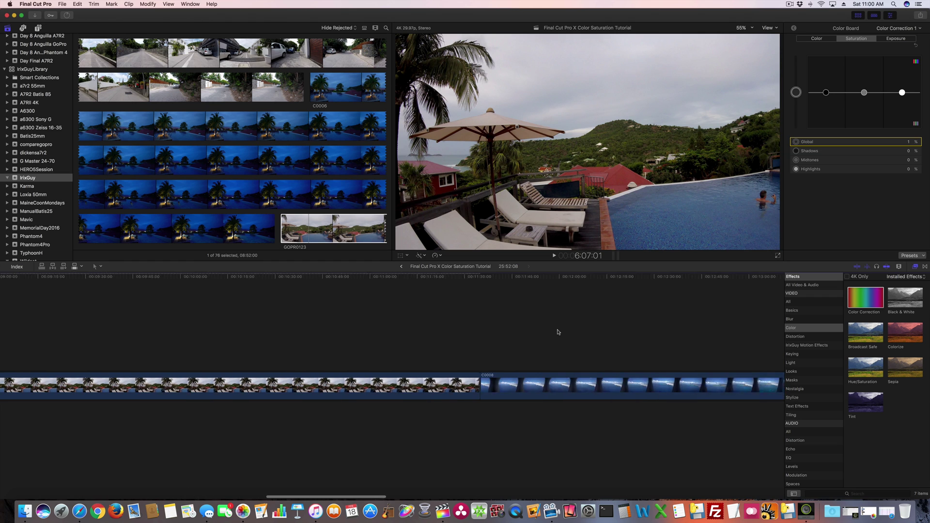
# Move to the airplane window clip C0008 and select it for correction.
pyautogui.hscroll(2, 557, 332)
pyautogui.click(495, 334)
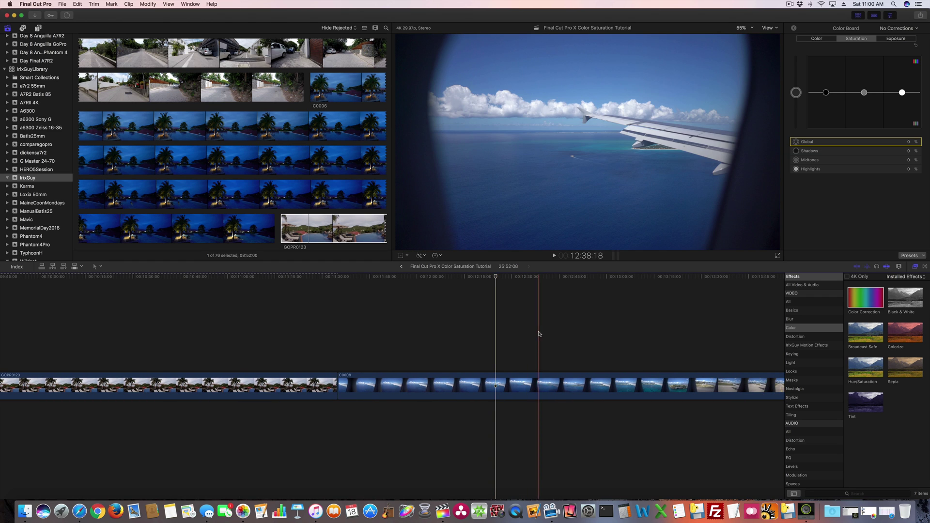
pyautogui.click(582, 333)
pyautogui.click(582, 377)
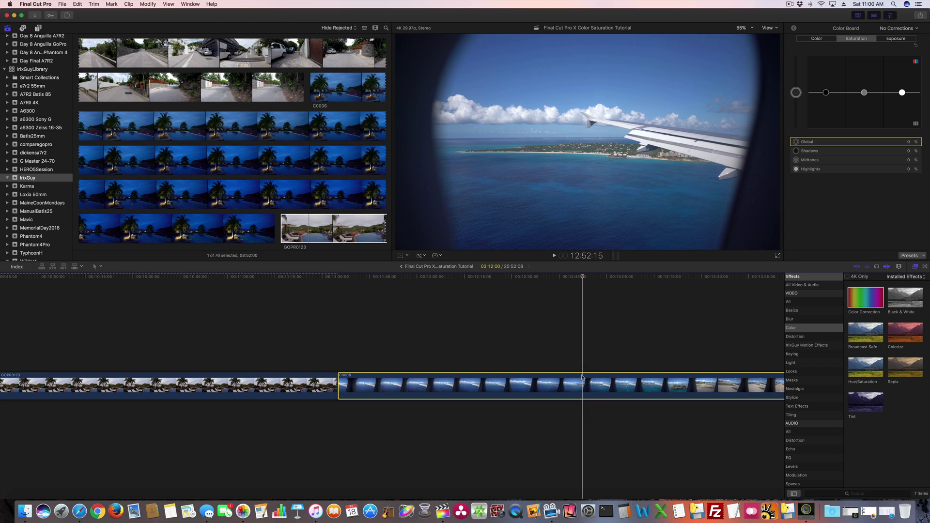
# Try C0008's global saturation at -45% and -15%, then raise it to about 38%.
pyautogui.moveTo(796, 93); pyautogui.dragTo(796, 127)
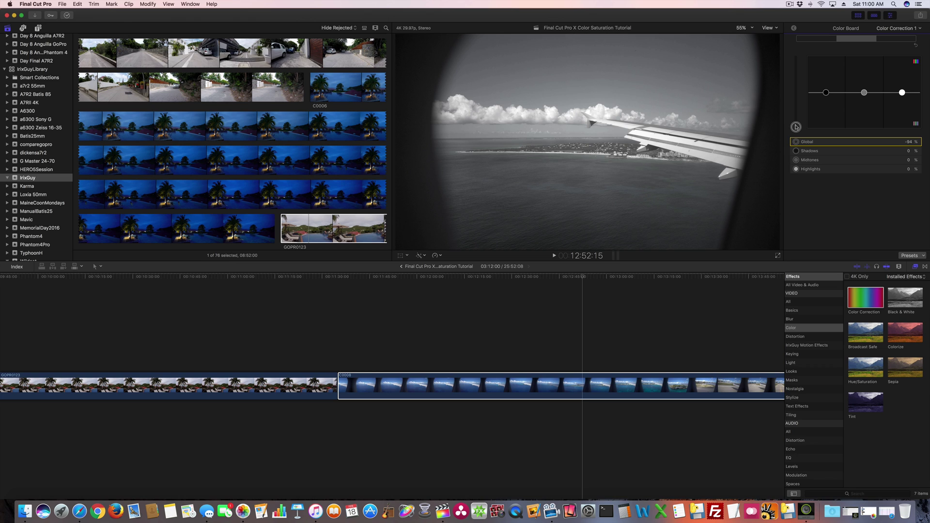
pyautogui.moveTo(795, 127); pyautogui.dragTo(795, 115)
pyautogui.moveTo(794, 115); pyautogui.dragTo(797, 92)
pyautogui.moveTo(796, 92)
pyautogui.mouseDown()
pyautogui.moveTo(796, 77)
pyautogui.moveTo(796, 90)
pyautogui.mouseUp()
pyautogui.moveTo(797, 93); pyautogui.dragTo(797, 80)
# Compare C0008's global saturation at 34%, 100%, 87%, 17% and 24%, plus lower values.
pyautogui.moveTo(797, 79); pyautogui.dragTo(796, 93)
pyautogui.moveTo(796, 93); pyautogui.dragTo(797, 80)
pyautogui.moveTo(795, 81); pyautogui.dragTo(795, 53)
pyautogui.moveTo(796, 56); pyautogui.dragTo(795, 76)
pyautogui.moveTo(796, 76); pyautogui.dragTo(795, 94)
pyautogui.moveTo(796, 92); pyautogui.dragTo(795, 83)
pyautogui.moveTo(797, 87); pyautogui.dragTo(793, 123)
pyautogui.moveTo(796, 121); pyautogui.dragTo(801, 79)
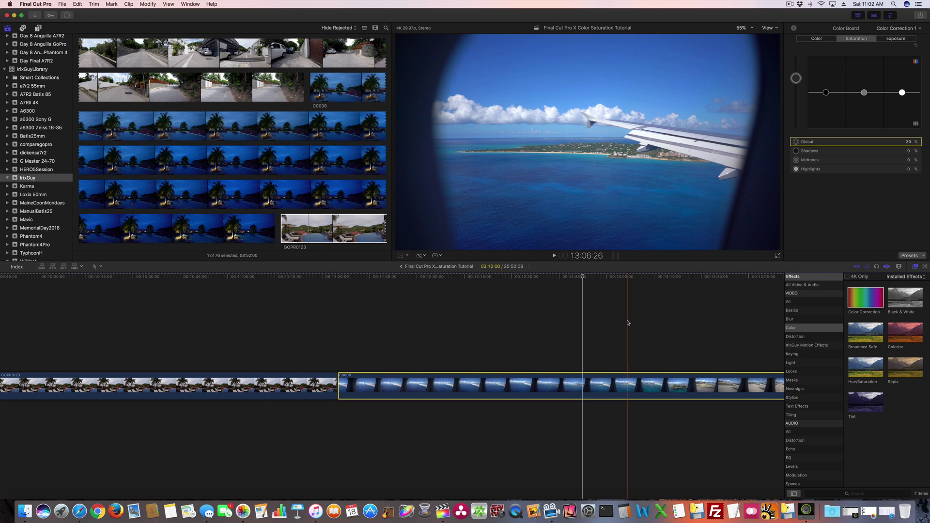
pyautogui.hscroll(10, 627, 322)
# On a runway frame, lower saturation to -28%, then boost slightly to about 12%, and move to GOPR0057.
pyautogui.hscroll(5, 627, 322)
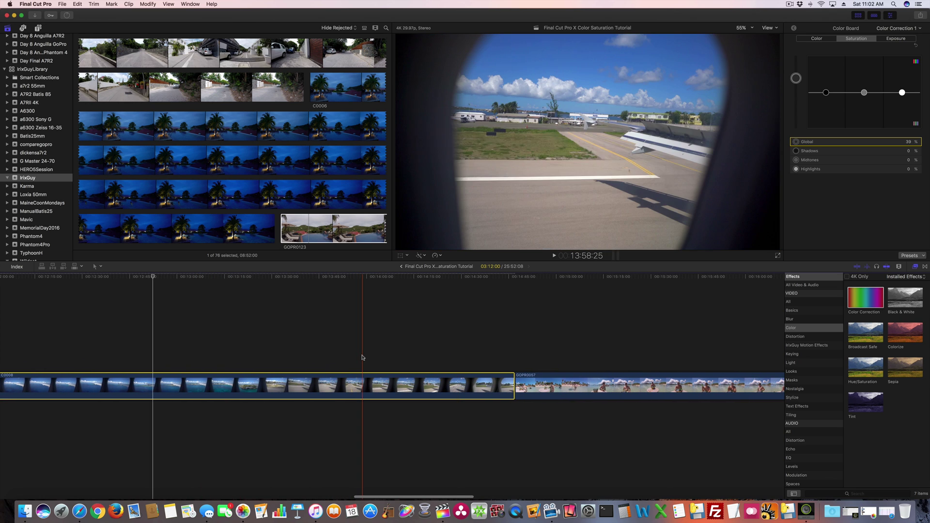
pyautogui.click(423, 349)
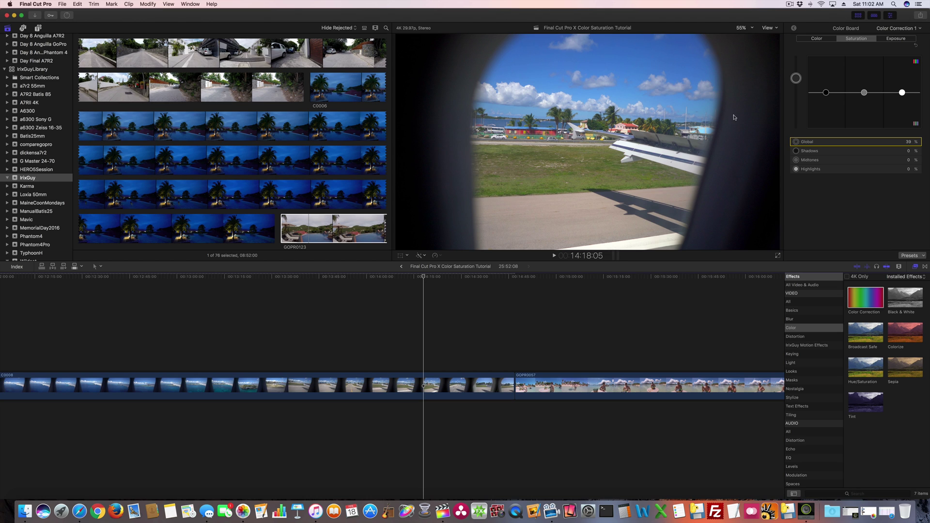
pyautogui.moveTo(796, 78); pyautogui.dragTo(796, 103)
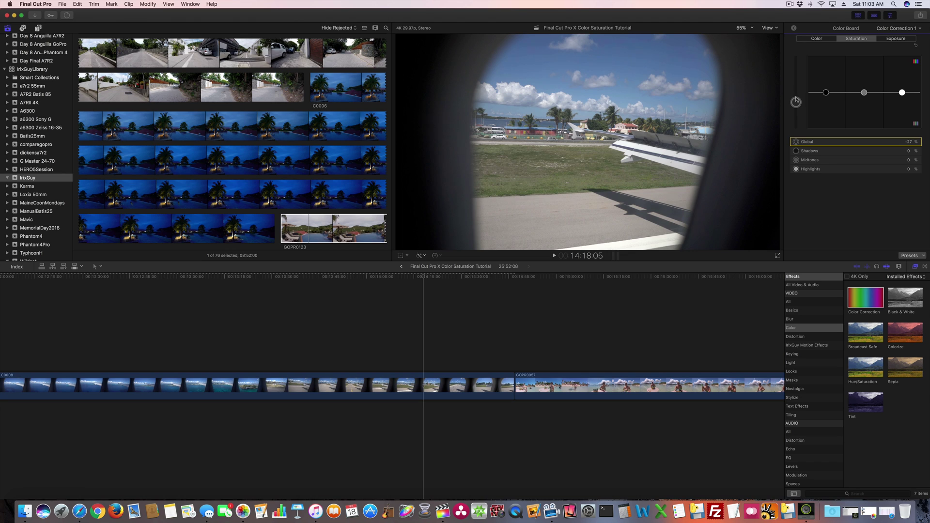
pyautogui.moveTo(796, 103); pyautogui.dragTo(796, 92)
pyautogui.moveTo(796, 94); pyautogui.dragTo(798, 82)
pyautogui.click(625, 310)
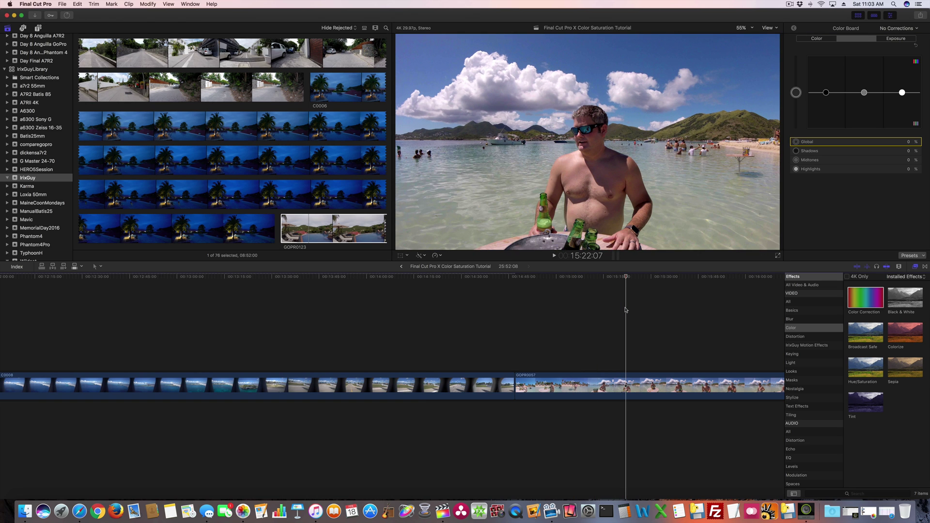
# Move the playhead to a later frame of the GoPro beach clip.
pyautogui.hscroll(3, 626, 310)
pyautogui.click(584, 315)
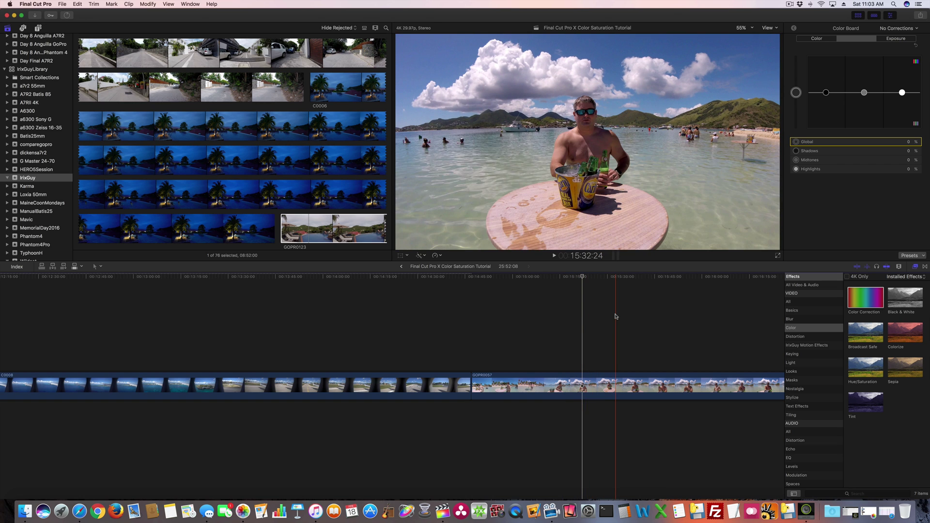
pyautogui.click(615, 316)
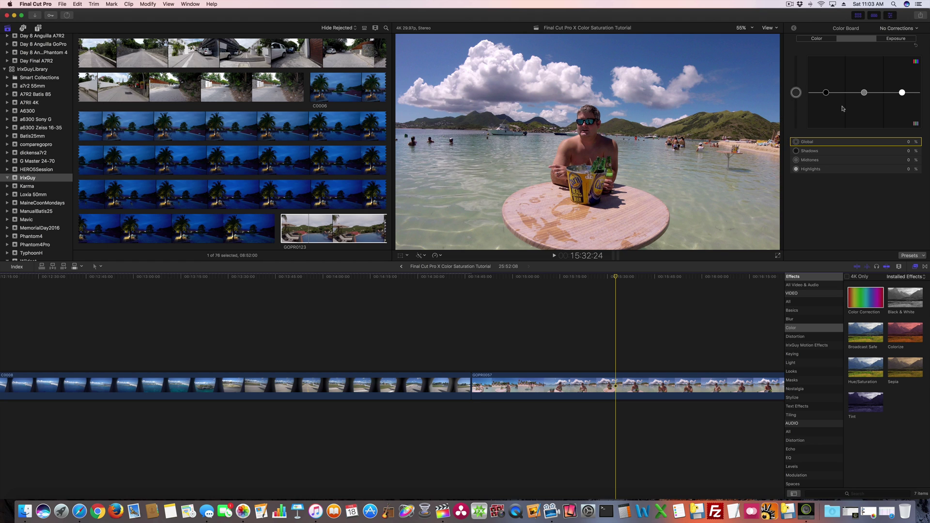
# Try extreme Global saturation values on the beach clip, settle at 24%, then move onto drone clip DJI_0004.
pyautogui.moveTo(795, 93)
pyautogui.mouseDown()
pyautogui.moveTo(795, 127)
pyautogui.moveTo(796, 111)
pyautogui.mouseUp()
pyautogui.moveTo(795, 110); pyautogui.dragTo(800, 55)
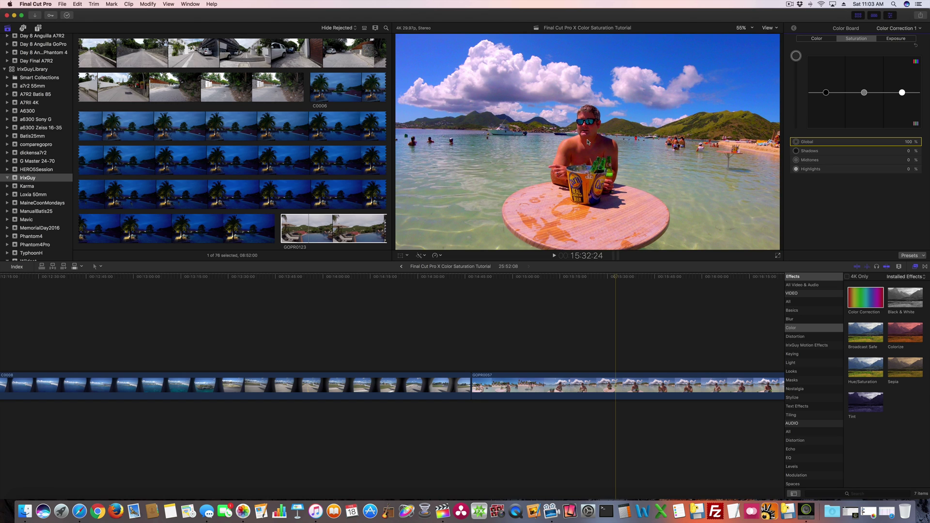
pyautogui.moveTo(799, 56); pyautogui.dragTo(796, 92)
pyautogui.moveTo(796, 92); pyautogui.dragTo(798, 86)
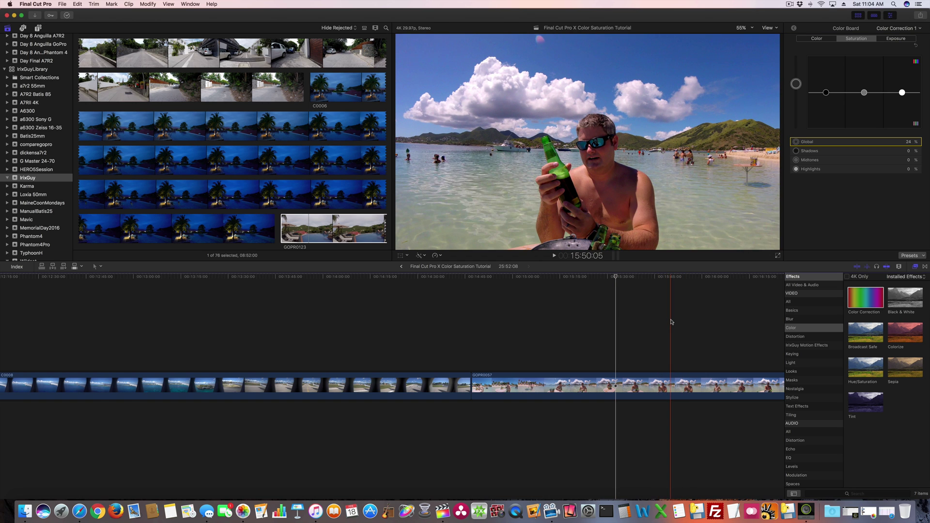
pyautogui.hscroll(10, 671, 322)
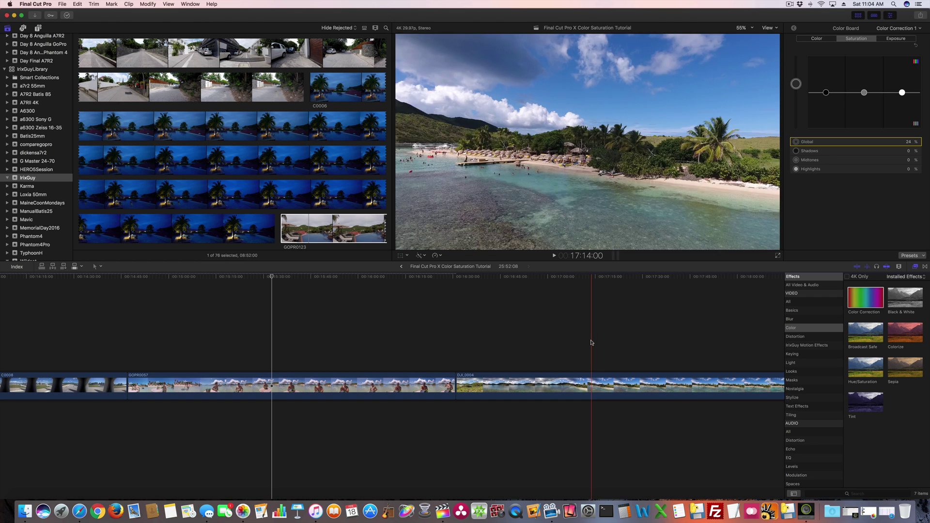
pyautogui.click(591, 343)
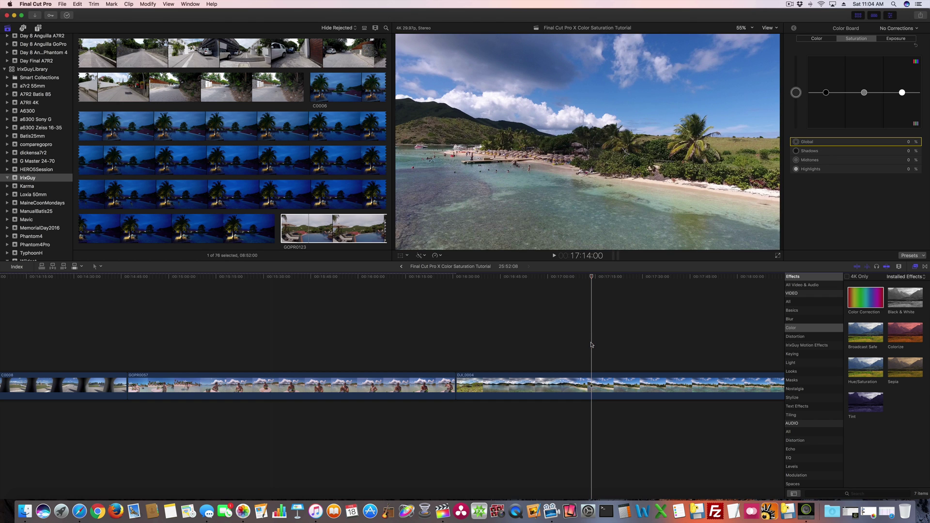
# Select DJI_0004 and, after testing 38% and black and white, leave its Global saturation at 19%.
pyautogui.click(591, 385)
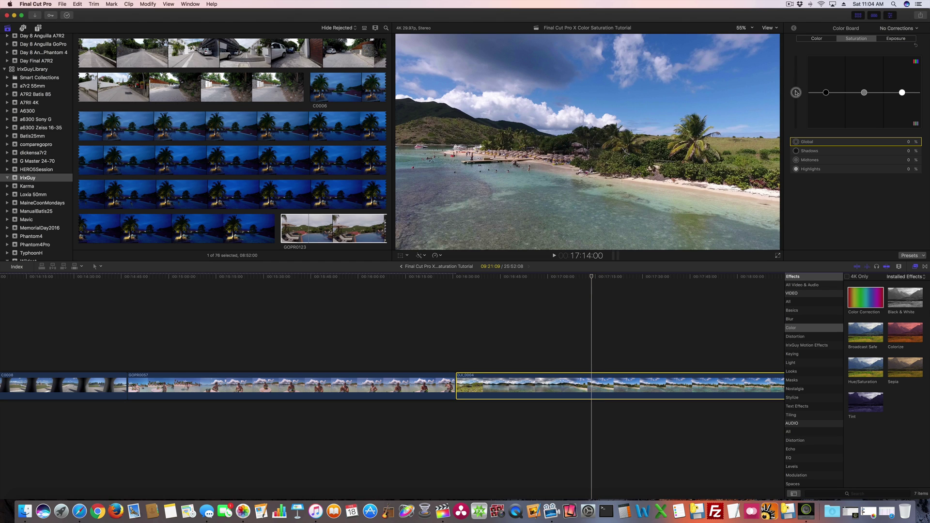
pyautogui.moveTo(796, 92); pyautogui.dragTo(796, 78)
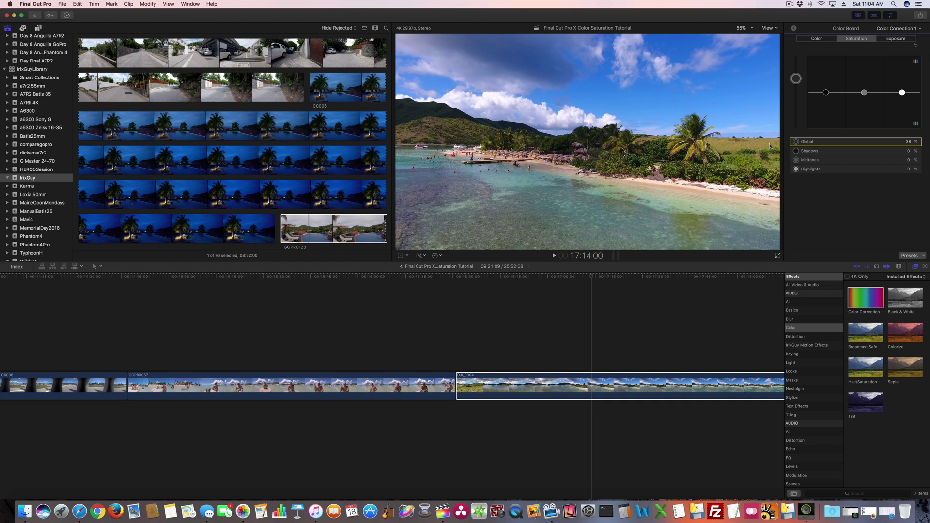
pyautogui.moveTo(797, 82); pyautogui.dragTo(797, 97)
pyautogui.moveTo(797, 94)
pyautogui.mouseDown()
pyautogui.moveTo(795, 134)
pyautogui.moveTo(792, 49)
pyautogui.moveTo(795, 92)
pyautogui.mouseUp()
pyautogui.moveTo(796, 92); pyautogui.dragTo(796, 86)
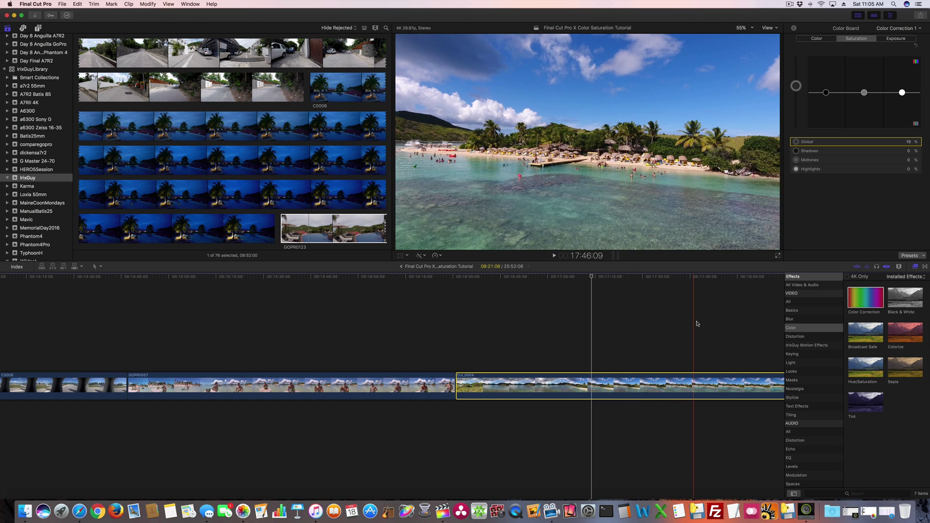
pyautogui.hscroll(5, 699, 323)
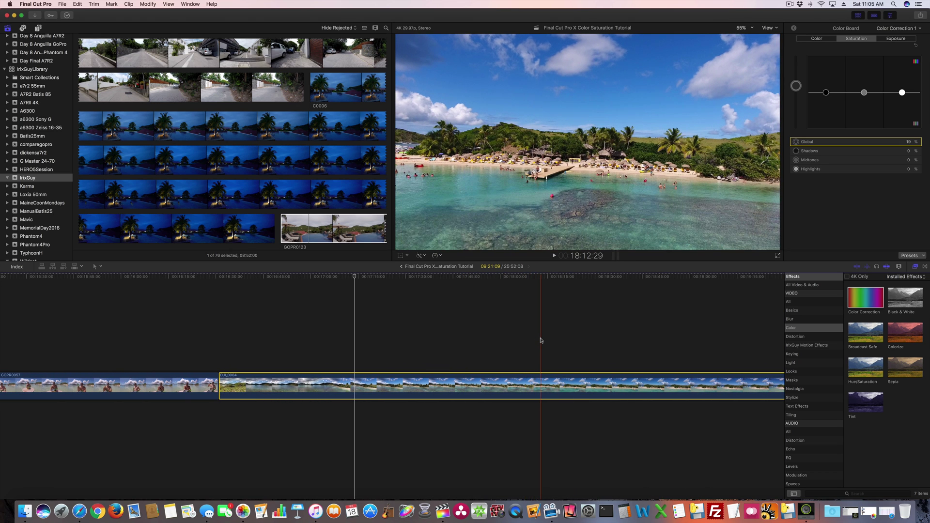
pyautogui.click(540, 340)
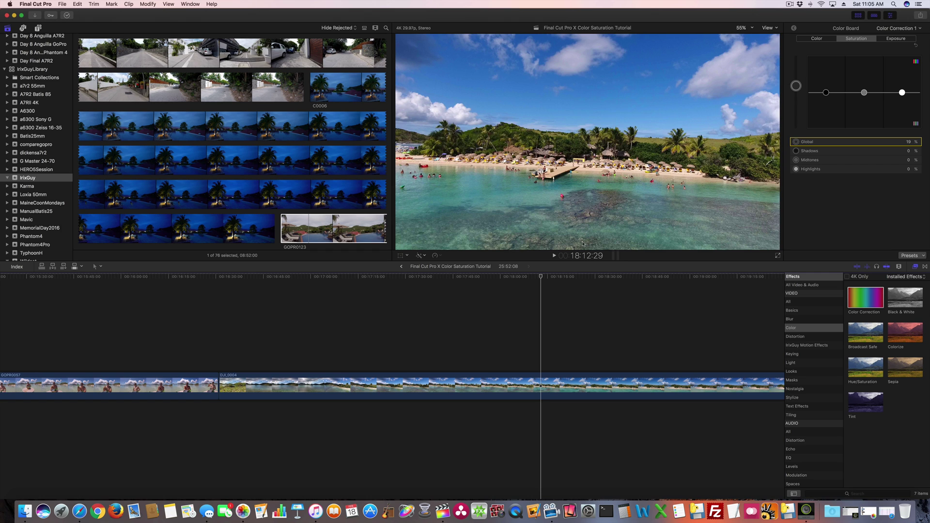
# Move through DJI_0004 to the later green headland aerial shot at about 25:14:06.
pyautogui.hscroll(5, 645, 330)
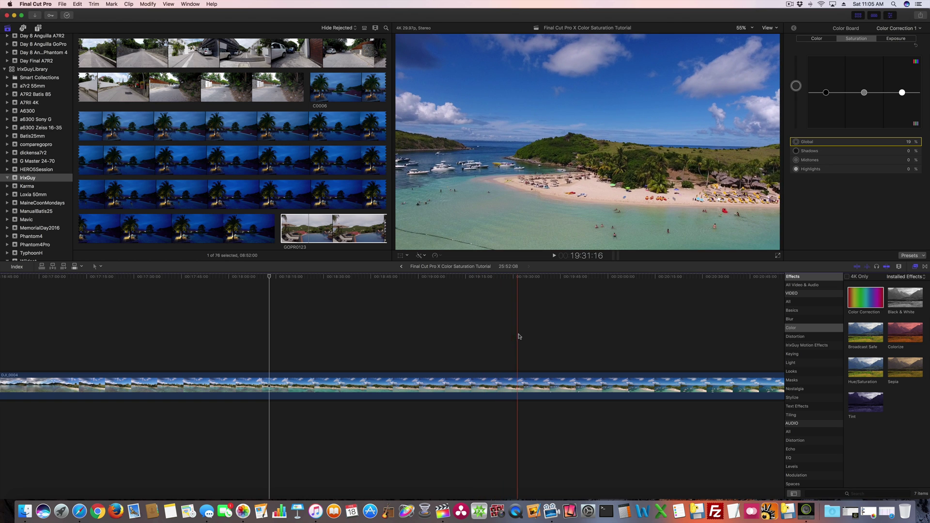
pyautogui.click(577, 334)
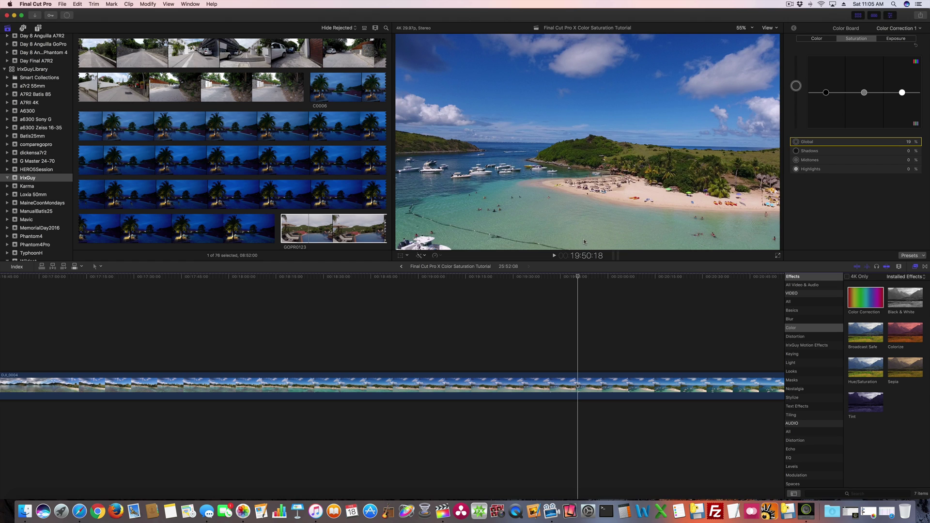
pyautogui.hscroll(3, 612, 317)
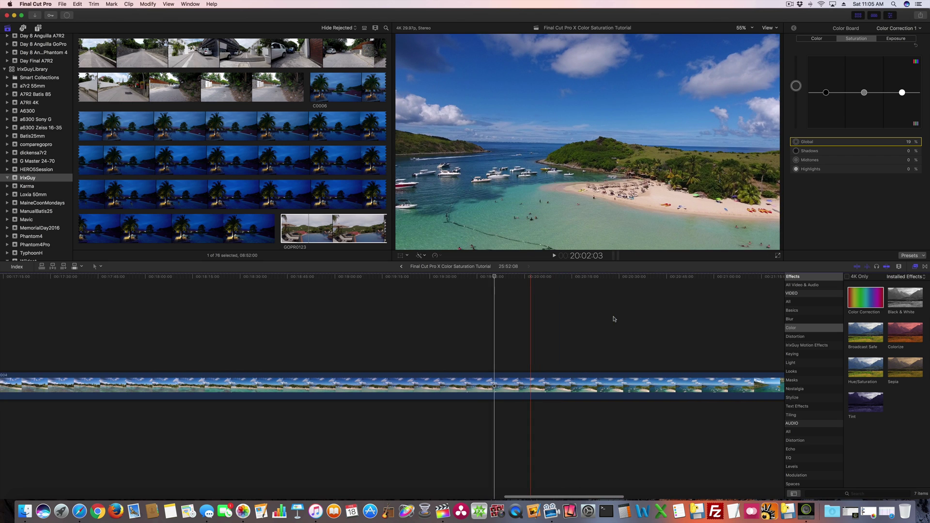
pyautogui.click(614, 318)
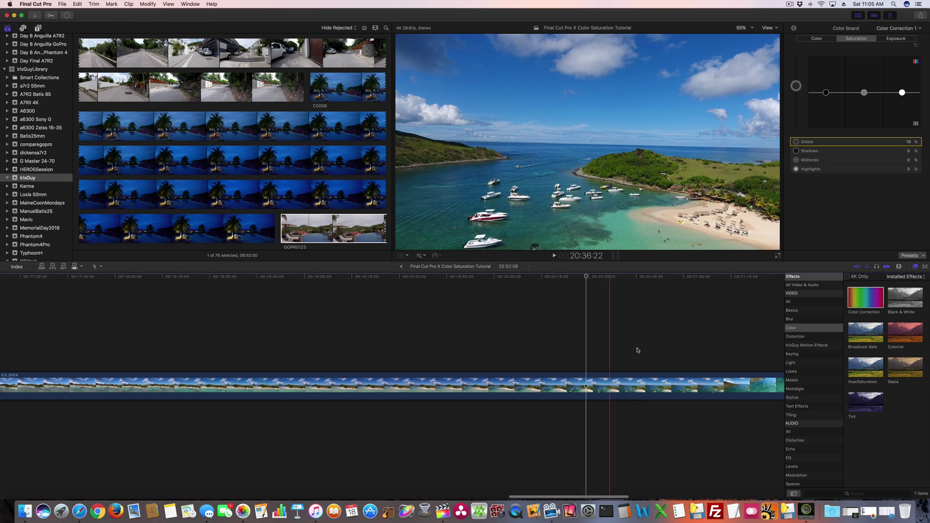
pyautogui.hscroll(5, 629, 329)
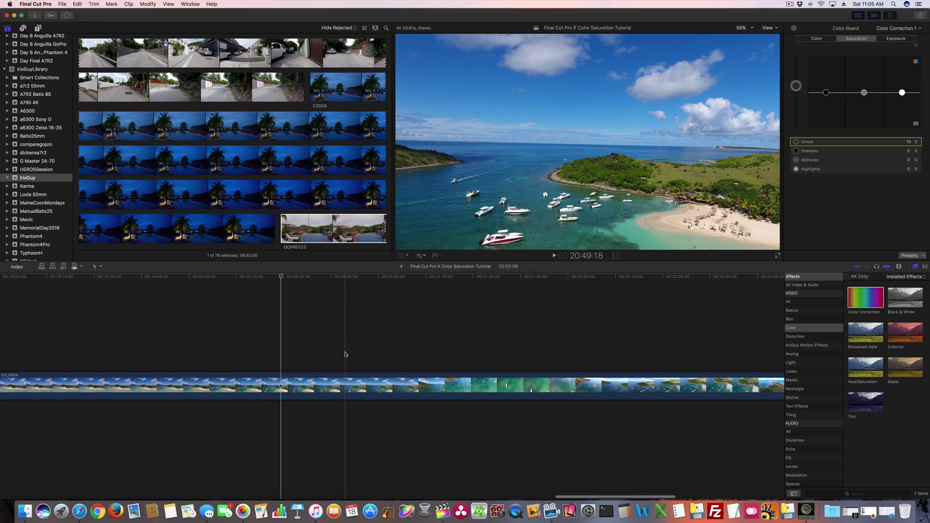
pyautogui.click(379, 343)
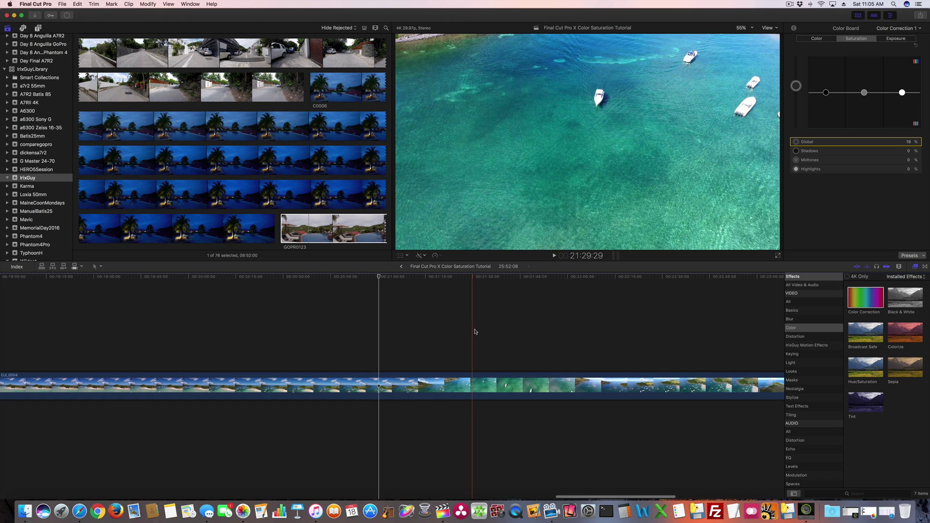
pyautogui.hscroll(10, 475, 331)
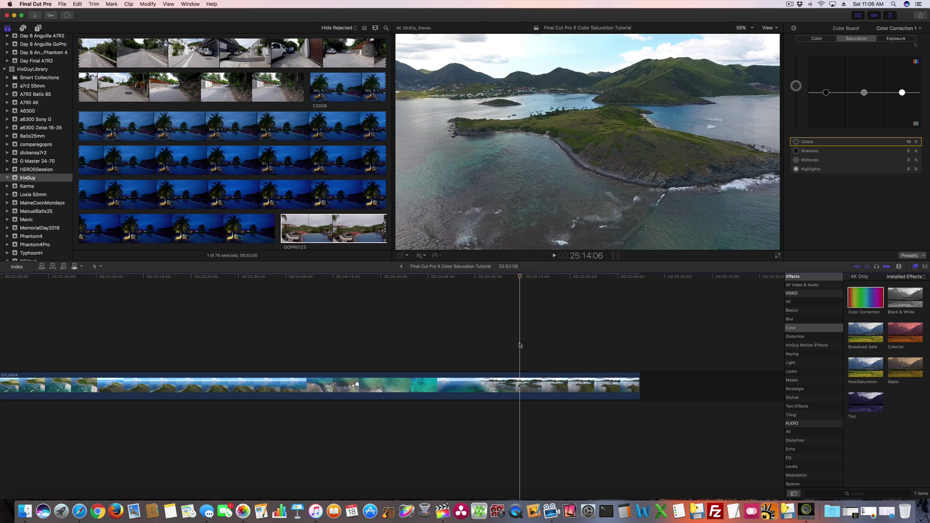
# Swing the drone clip's Global saturation between 100% and below neutral, ending at 51%.
pyautogui.moveTo(795, 86); pyautogui.dragTo(800, 52)
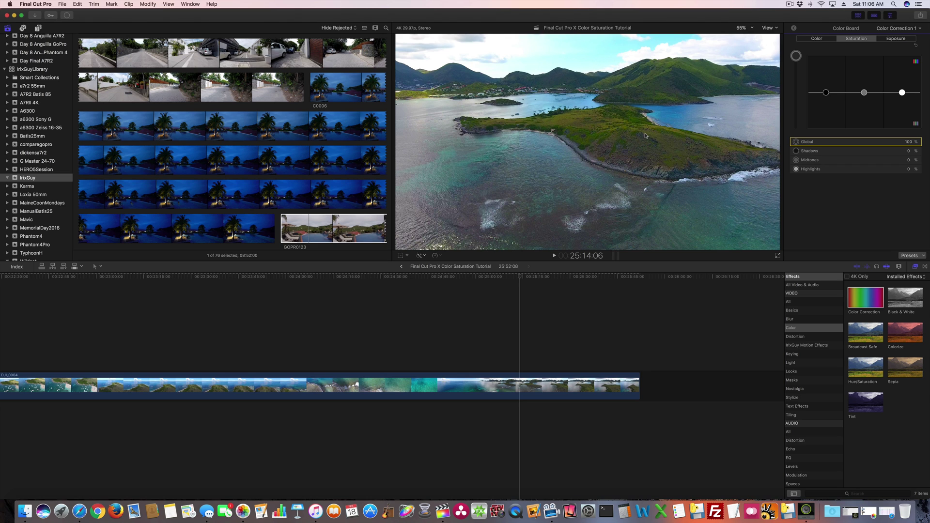
pyautogui.moveTo(795, 57); pyautogui.dragTo(794, 114)
pyautogui.moveTo(795, 111); pyautogui.dragTo(799, 51)
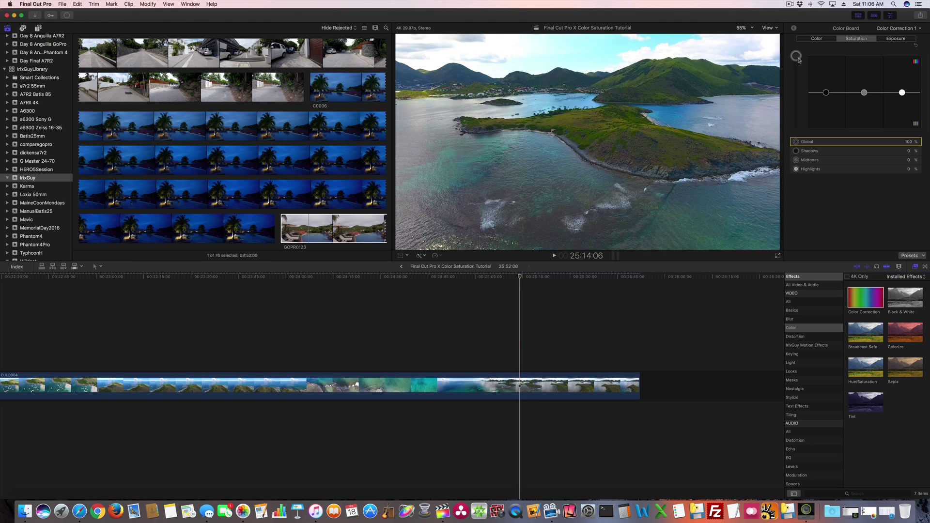
pyautogui.moveTo(796, 57); pyautogui.dragTo(796, 78)
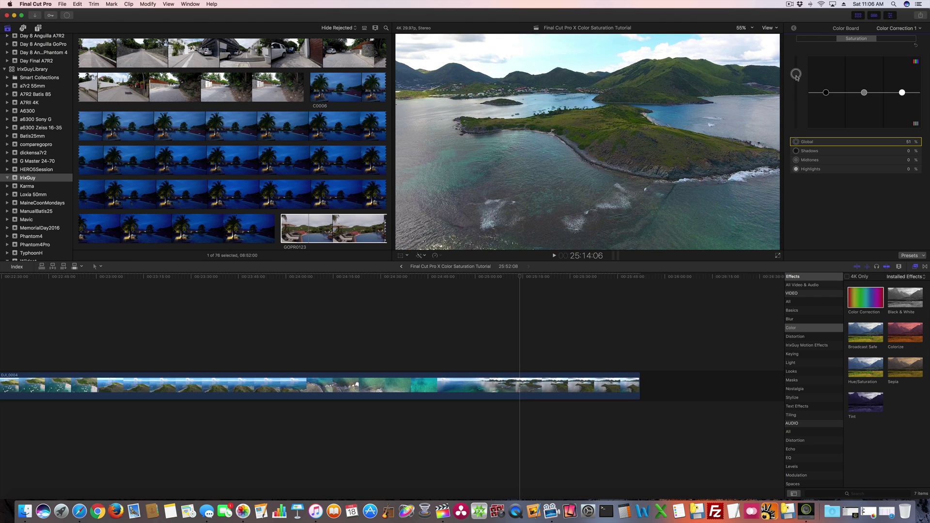